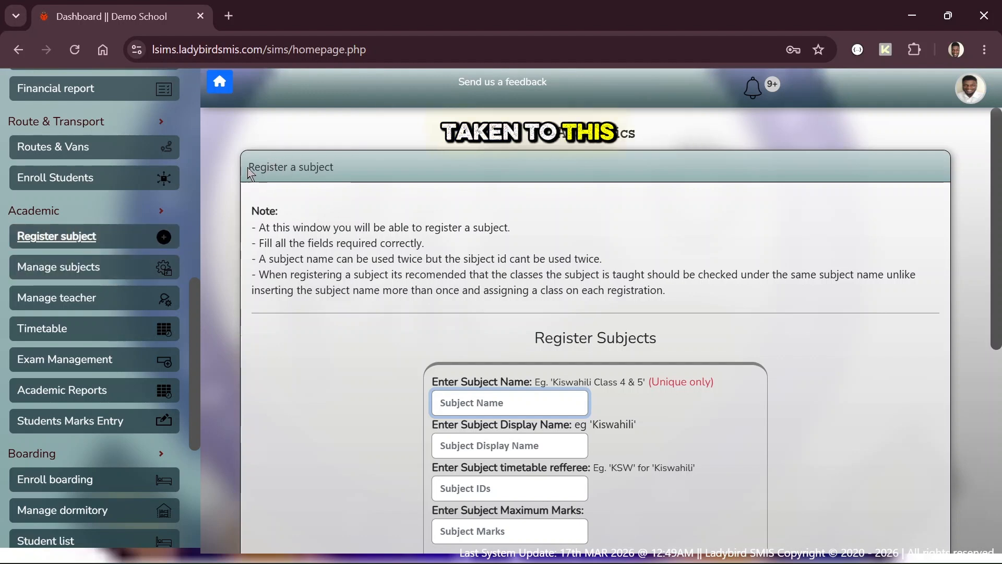
# Step: Highlight the Register a subject heading and registration notes, and scroll down to the form
pyautogui.moveTo(248, 167); pyautogui.dragTo(348, 171)
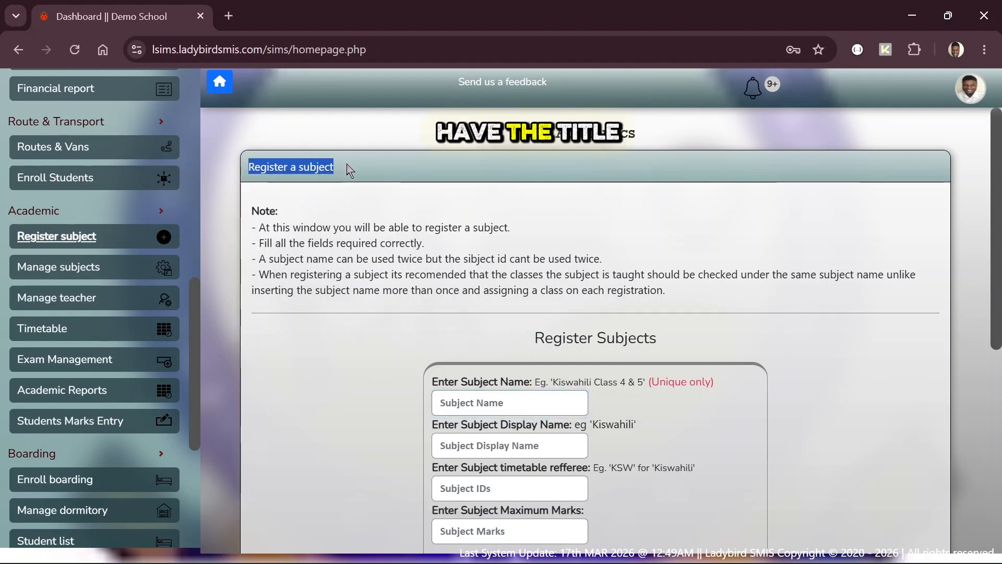
pyautogui.click(296, 159)
pyautogui.moveTo(252, 209); pyautogui.dragTo(681, 289)
pyautogui.click(681, 289)
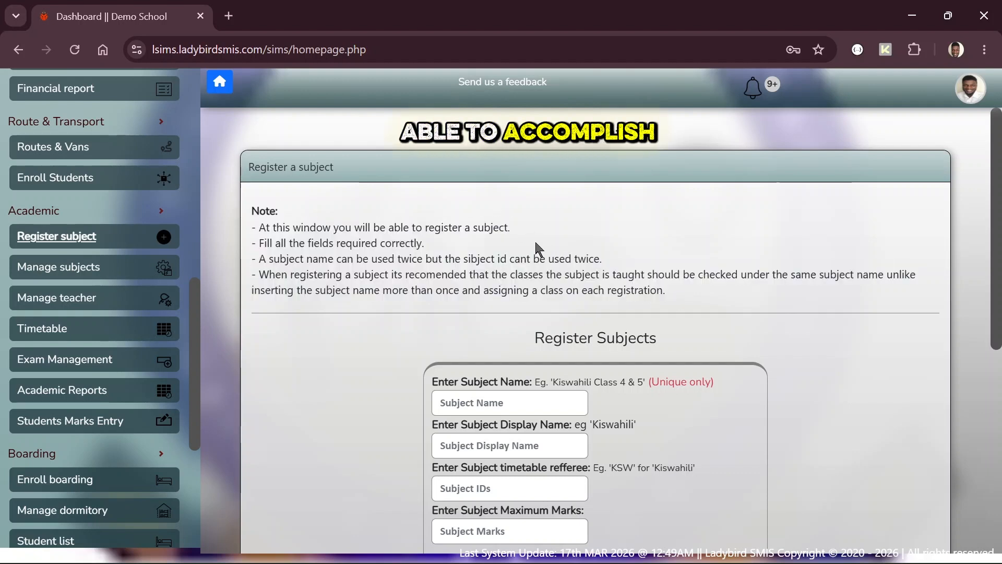
pyautogui.scroll(-1, 587, 270)
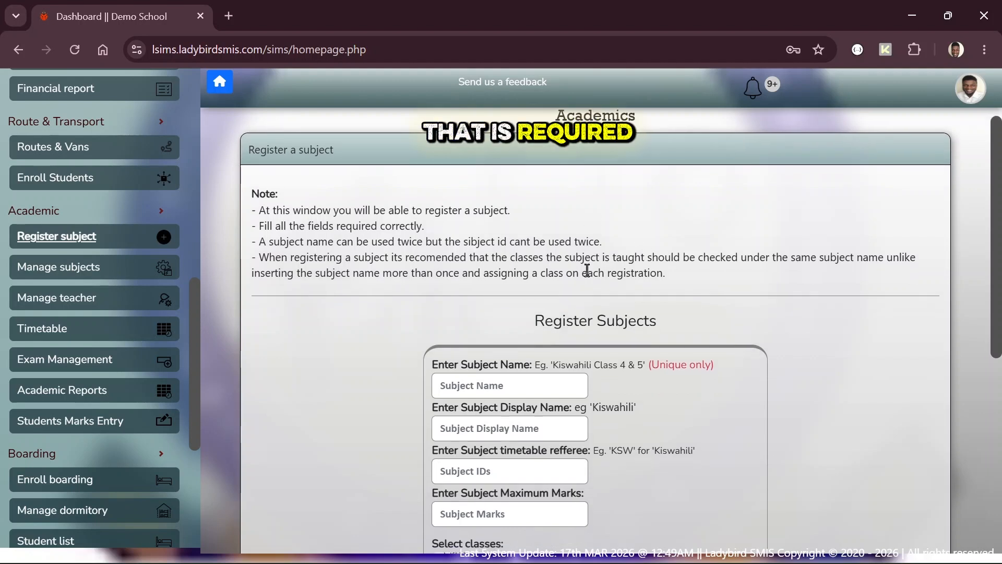
pyautogui.scroll(-2, 513, 207)
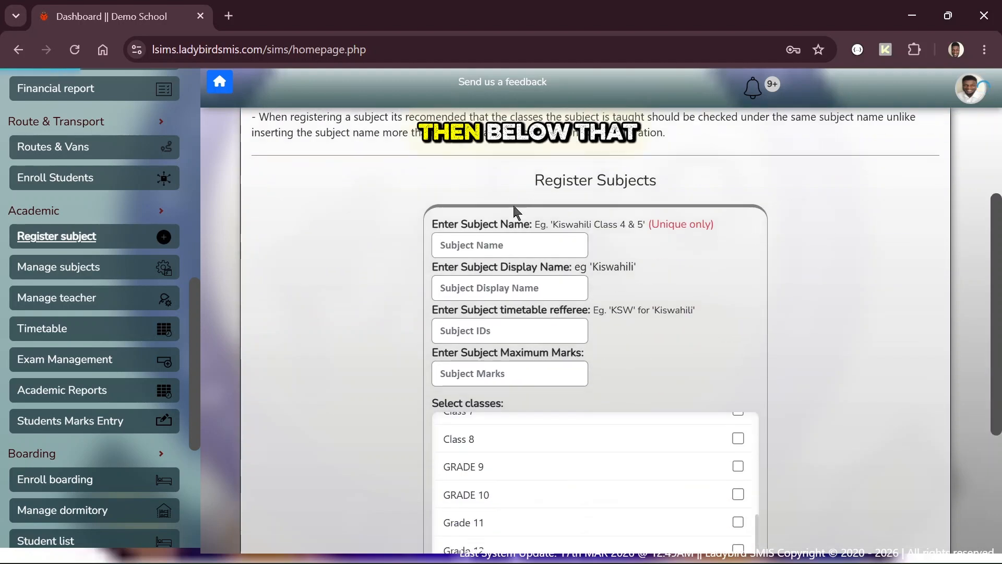
pyautogui.scroll(-1, 513, 206)
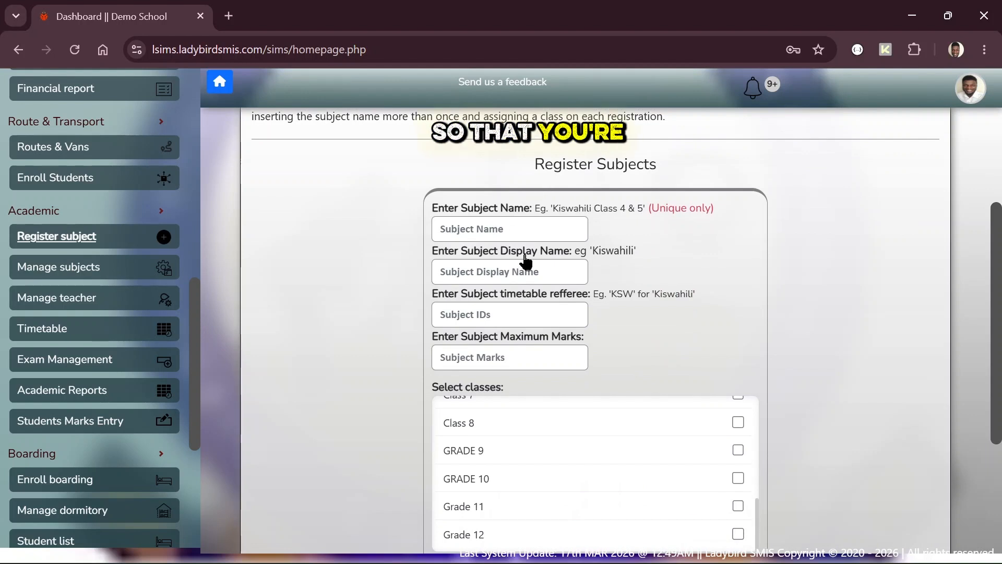
pyautogui.scroll(-1, 525, 258)
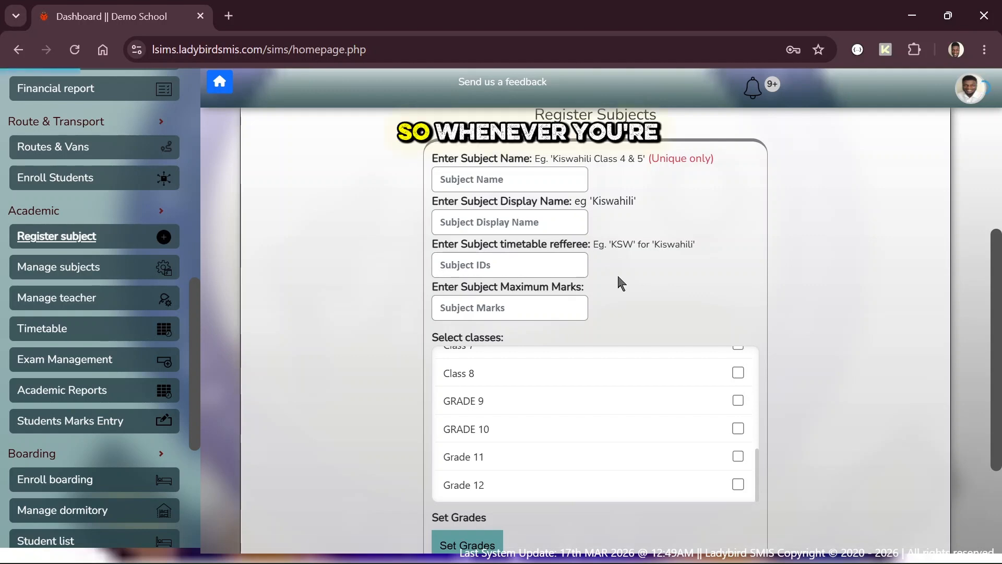
# Step: Enter subject KISWHILI LOWER PRIMARY, display name KISWAHILI, timetable code KIS and maximum marks 100
pyautogui.click(496, 179)
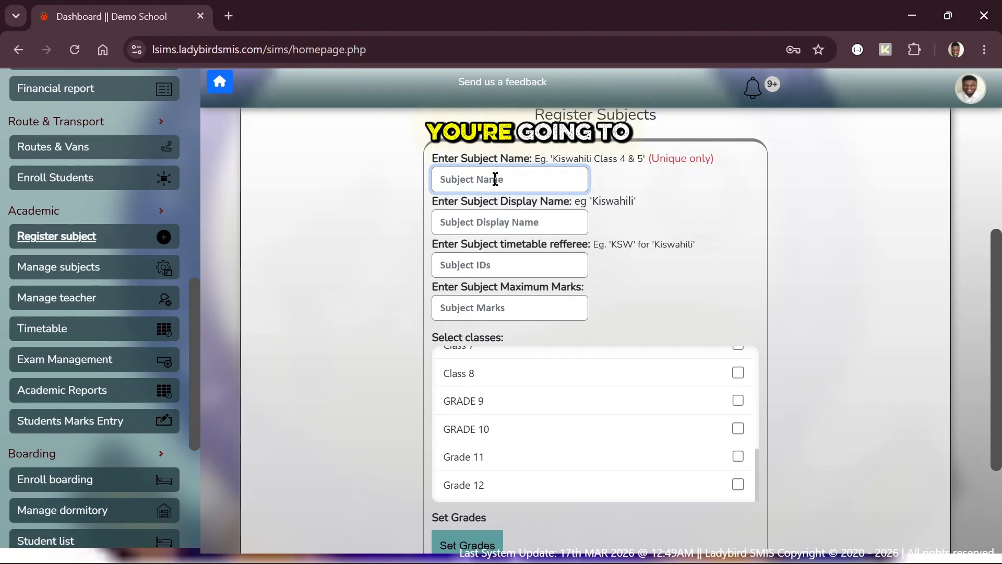
pyautogui.write('KISWHI')
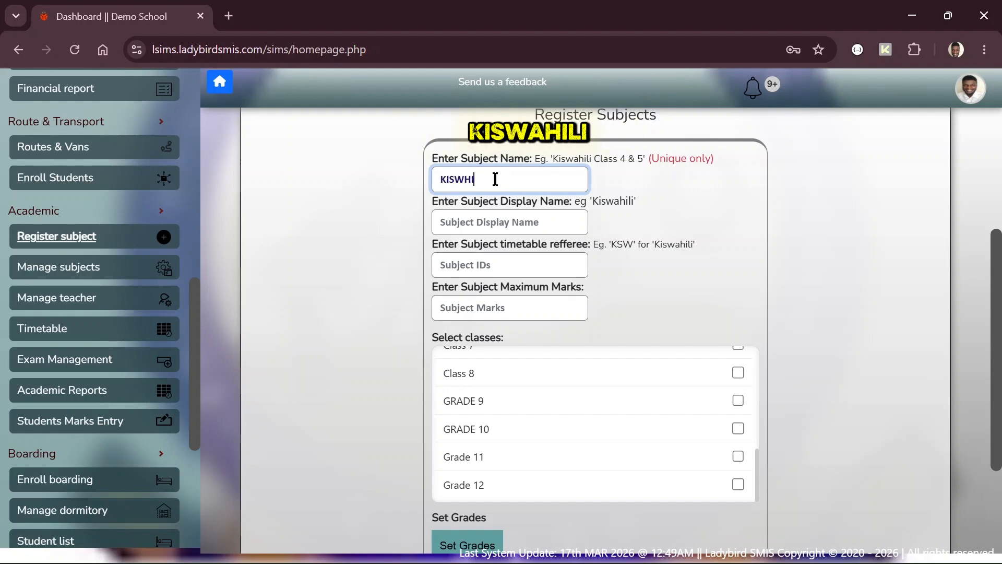
pyautogui.write('LI LOWER ')
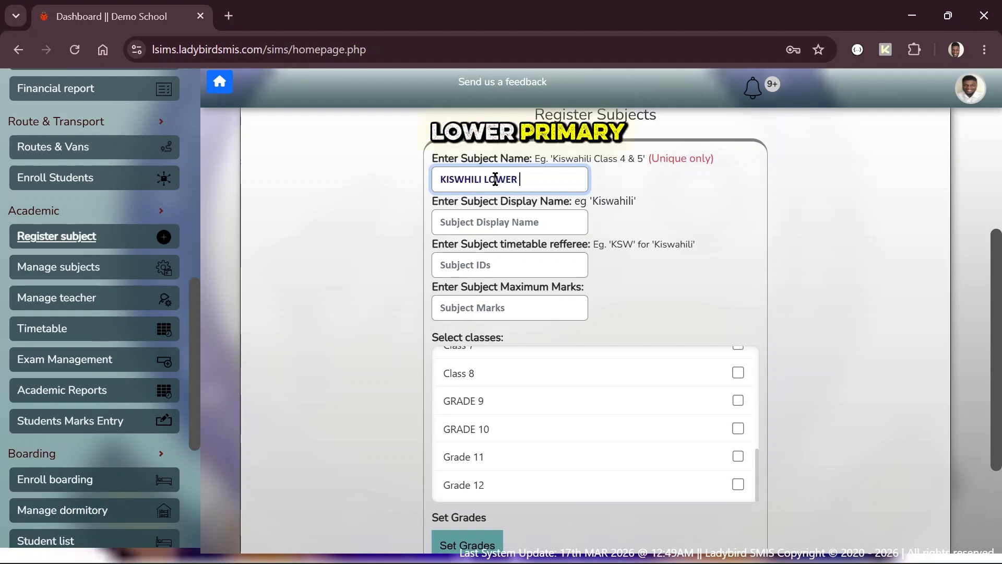
pyautogui.write('PRIMARY')
pyautogui.press('Tab')
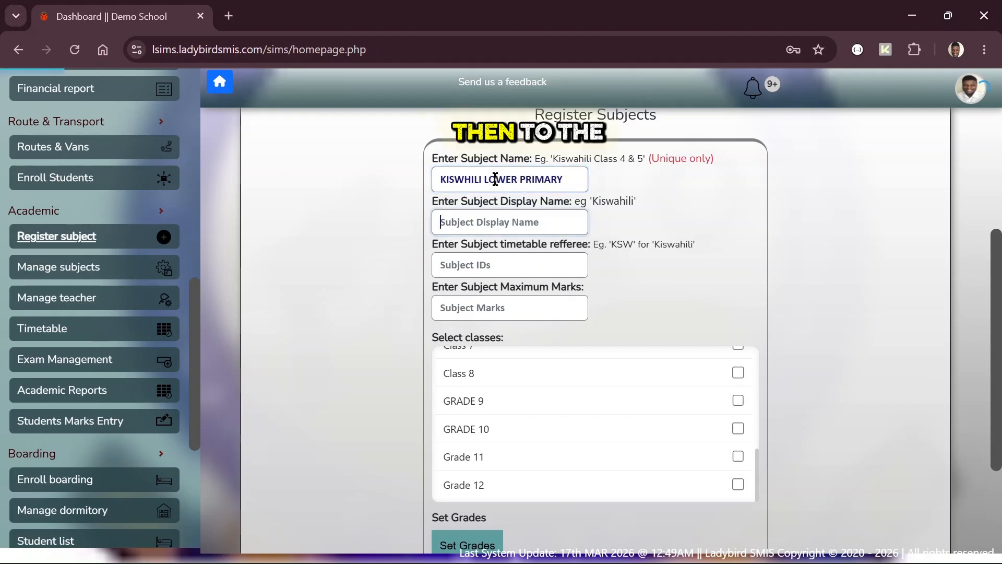
pyautogui.write('KIS')
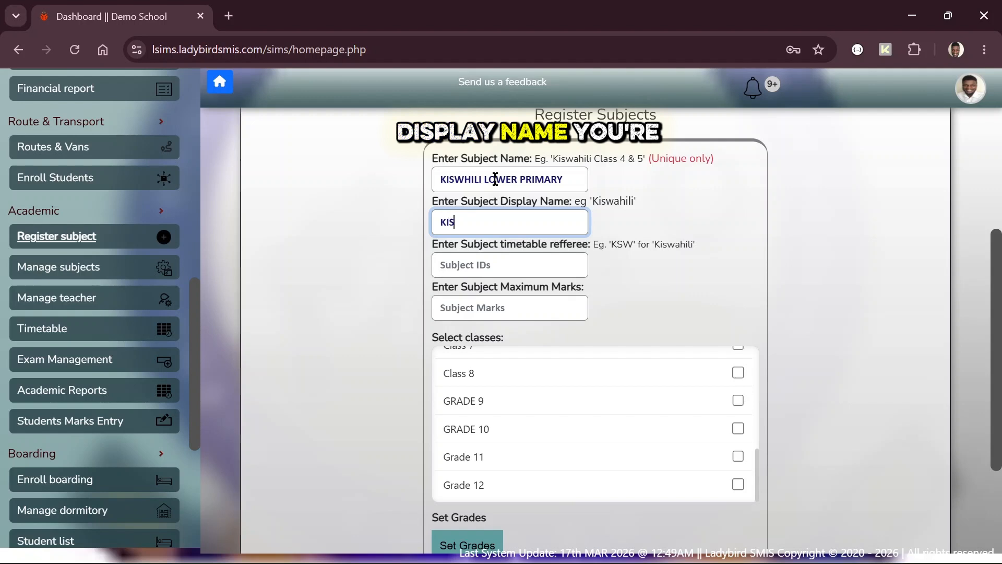
pyautogui.write('WAHILI')
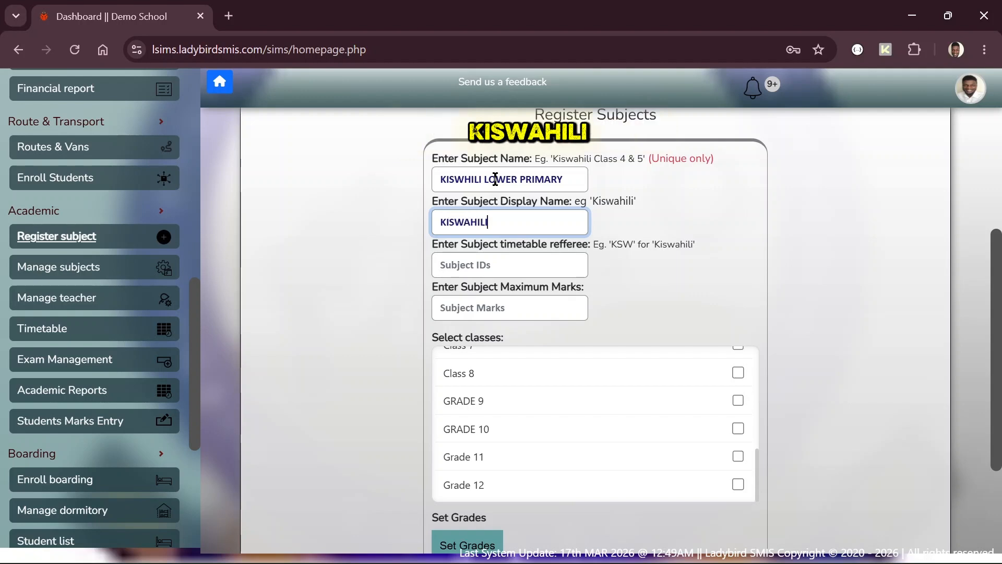
pyautogui.press('Tab')
pyautogui.write('KIS')
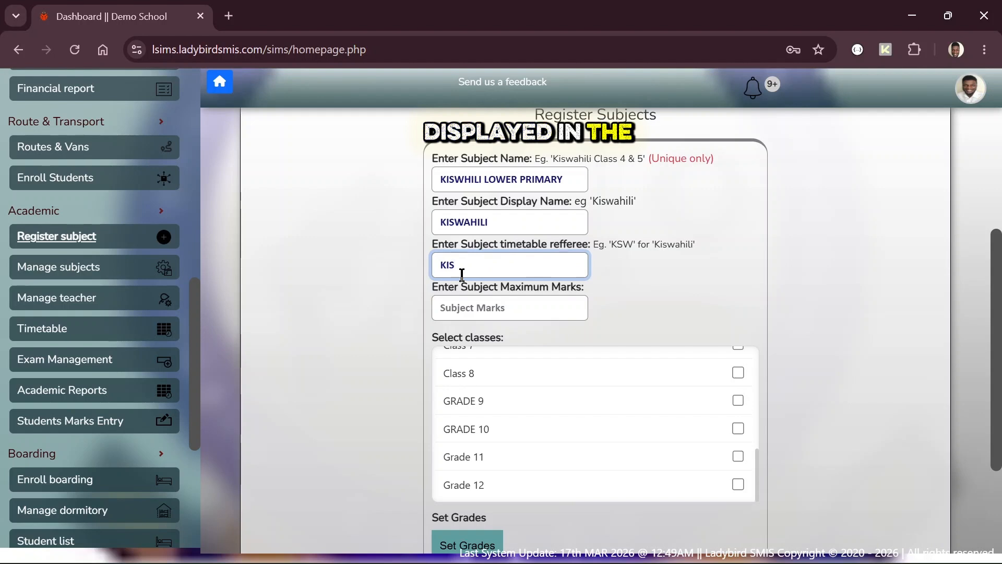
pyautogui.click(472, 312)
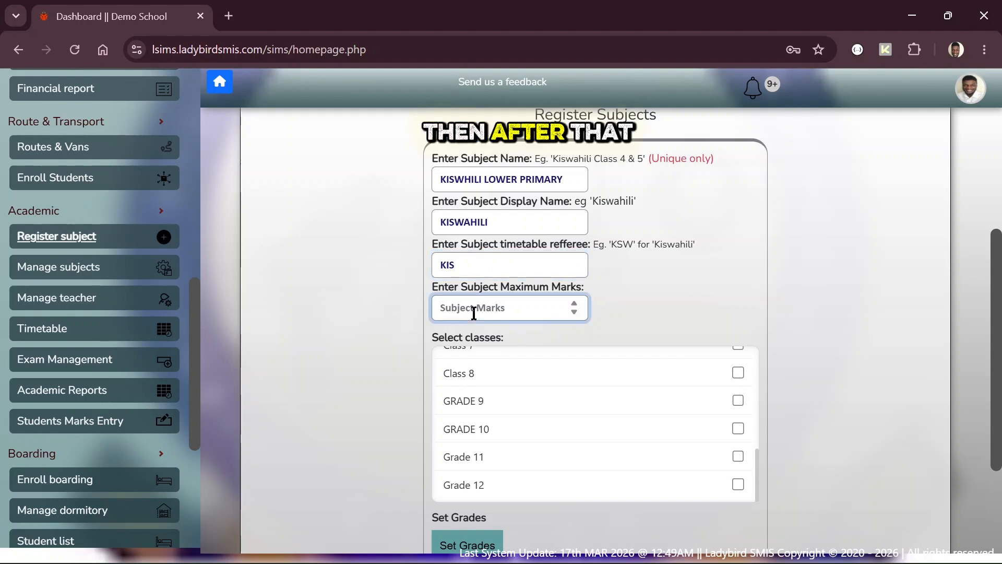
pyautogui.write('100')
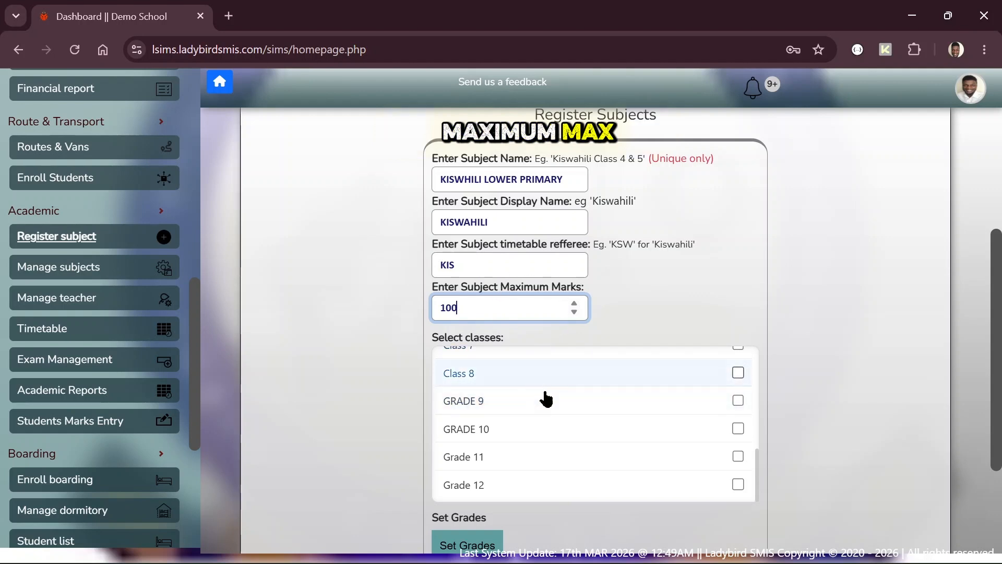
# Step: Tick PLAYGROUP, Pre-Primary 1, Pre-primary 2, Grade 1, Grade 1 East, Class 2 and Class 3
pyautogui.scroll(6, 535, 409)
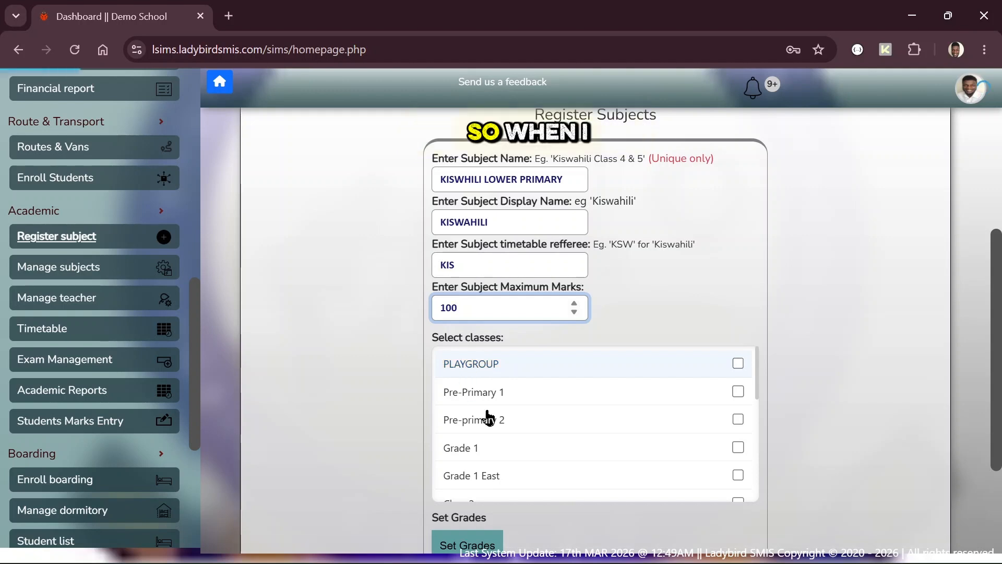
pyautogui.click(470, 364)
pyautogui.click(480, 392)
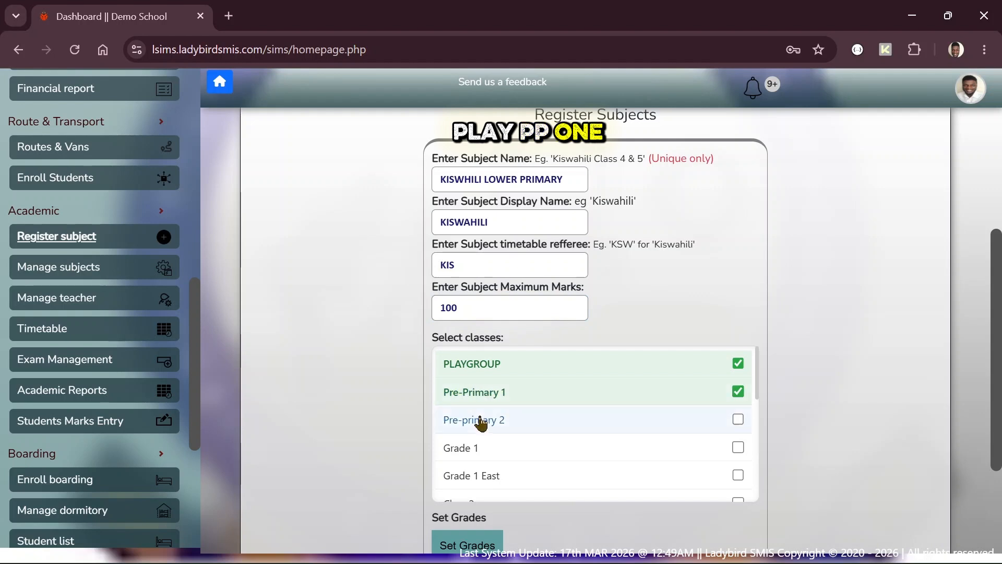
pyautogui.click(477, 419)
pyautogui.click(474, 448)
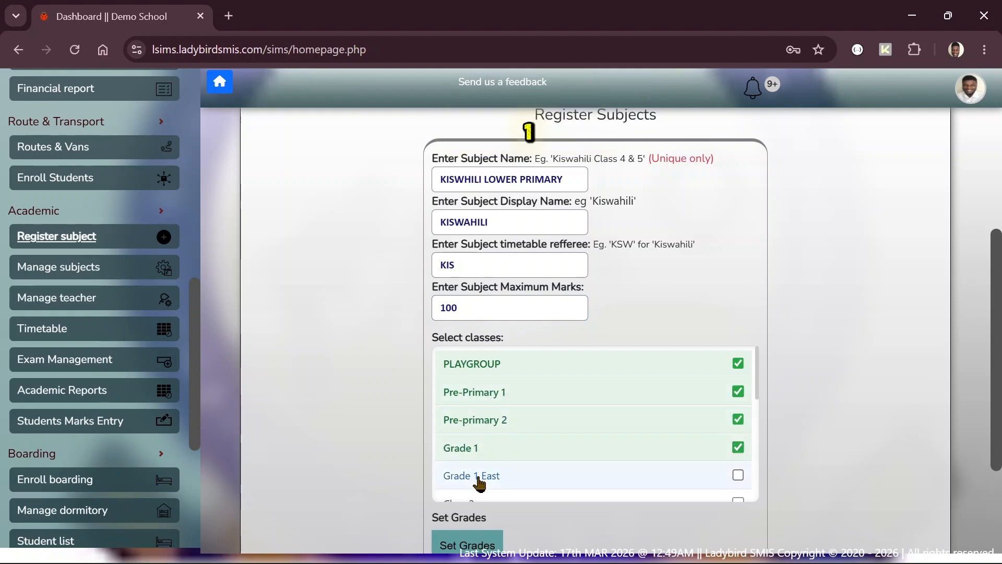
pyautogui.click(474, 476)
pyautogui.scroll(-1, 474, 477)
pyautogui.click(475, 465)
pyautogui.click(469, 485)
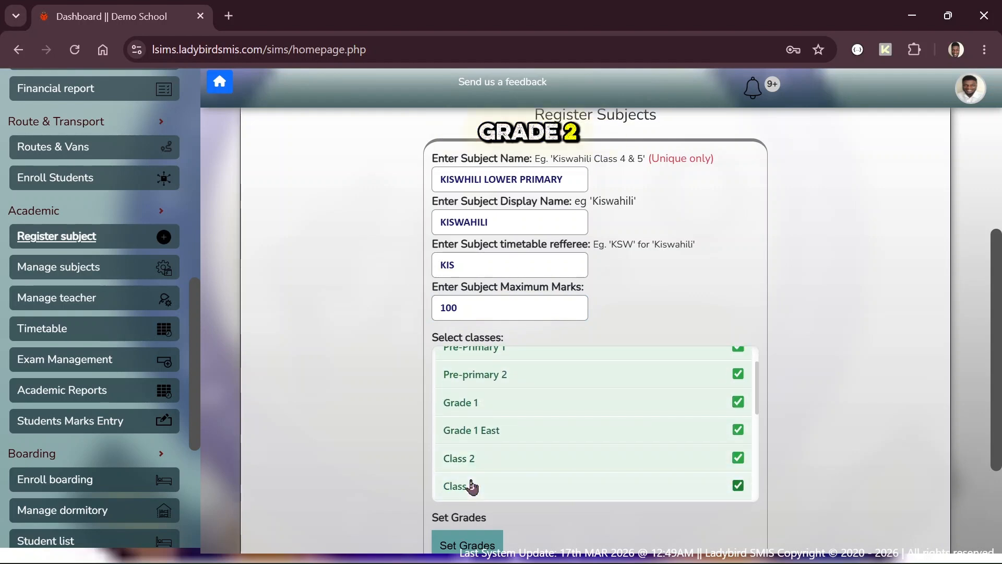
pyautogui.scroll(-1, 470, 484)
pyautogui.scroll(2, 465, 417)
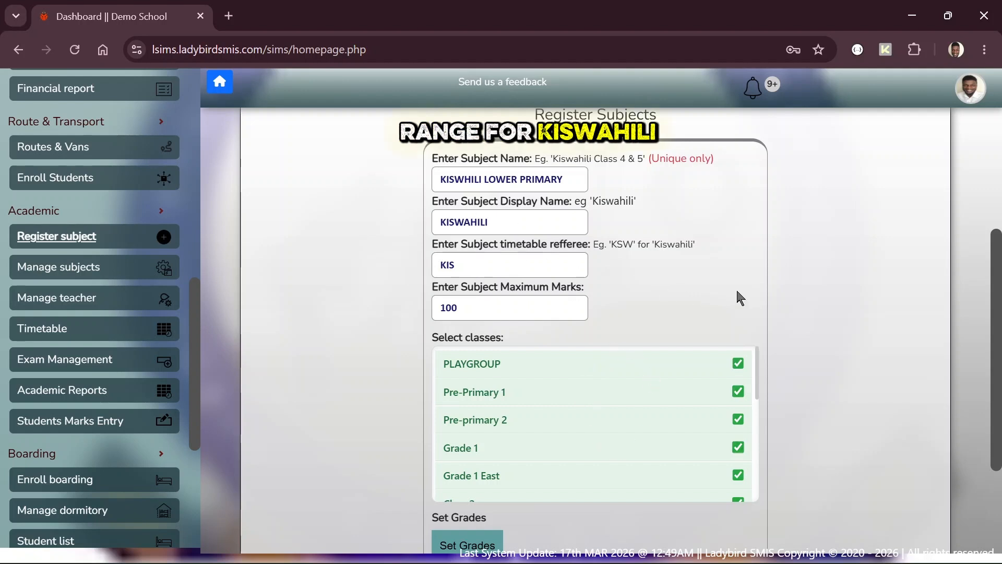
pyautogui.scroll(-3, 737, 291)
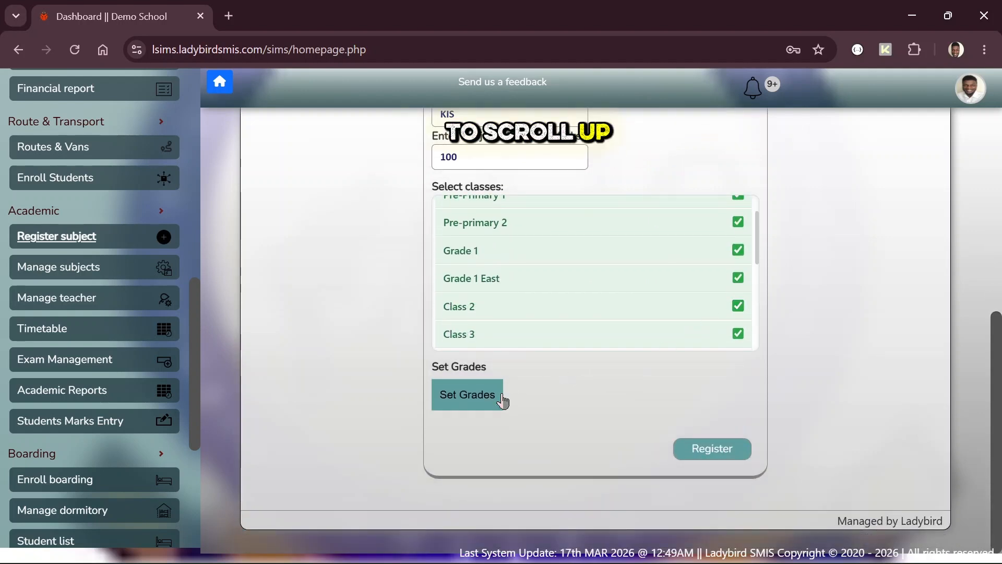
# Step: Open the grade scale and add the EE 100–80 and ME 79–60 bands
pyautogui.click(470, 395)
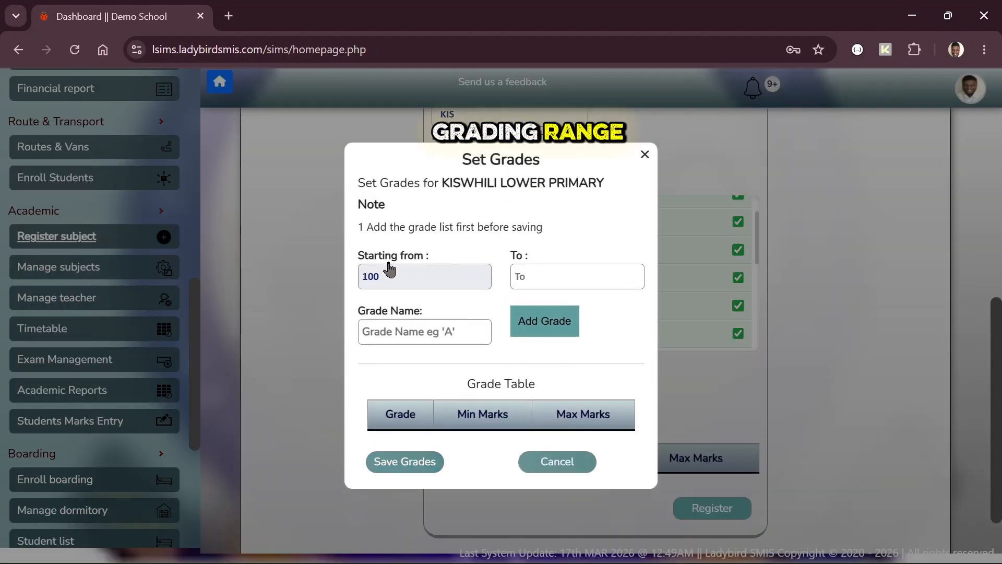
pyautogui.doubleClick(394, 276)
pyautogui.click(550, 266)
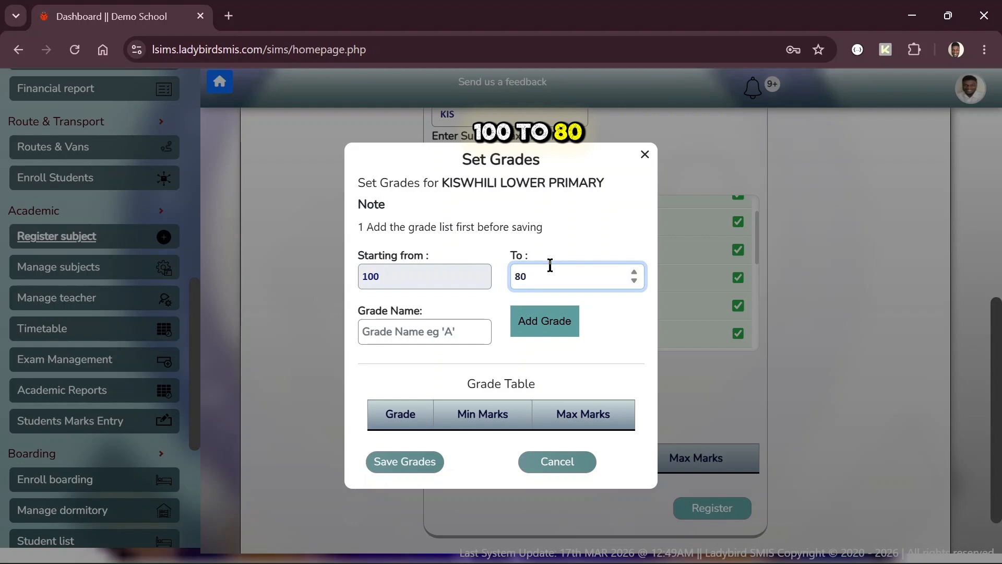
pyautogui.press('Tab')
pyautogui.write('EE')
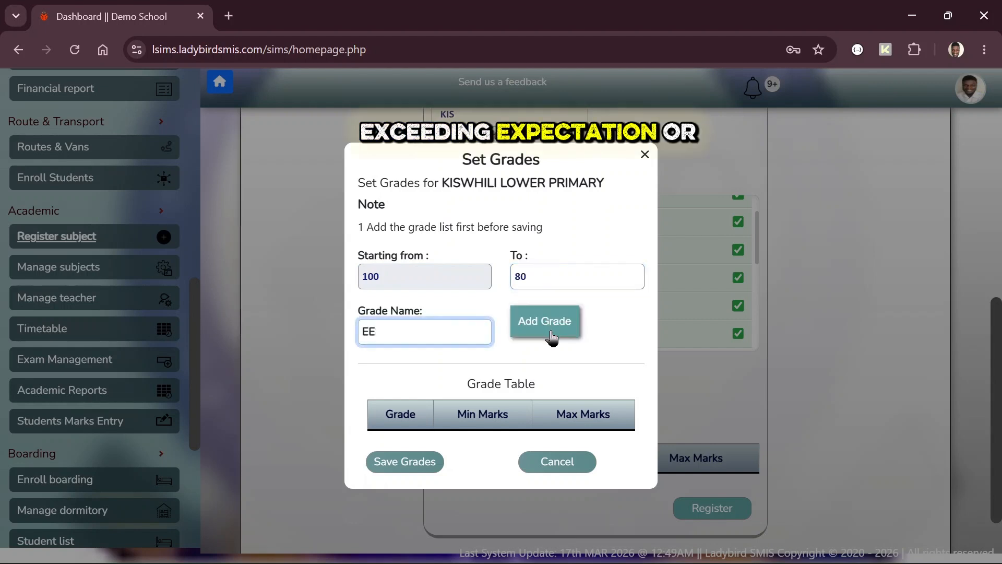
pyautogui.click(552, 339)
pyautogui.click(537, 277)
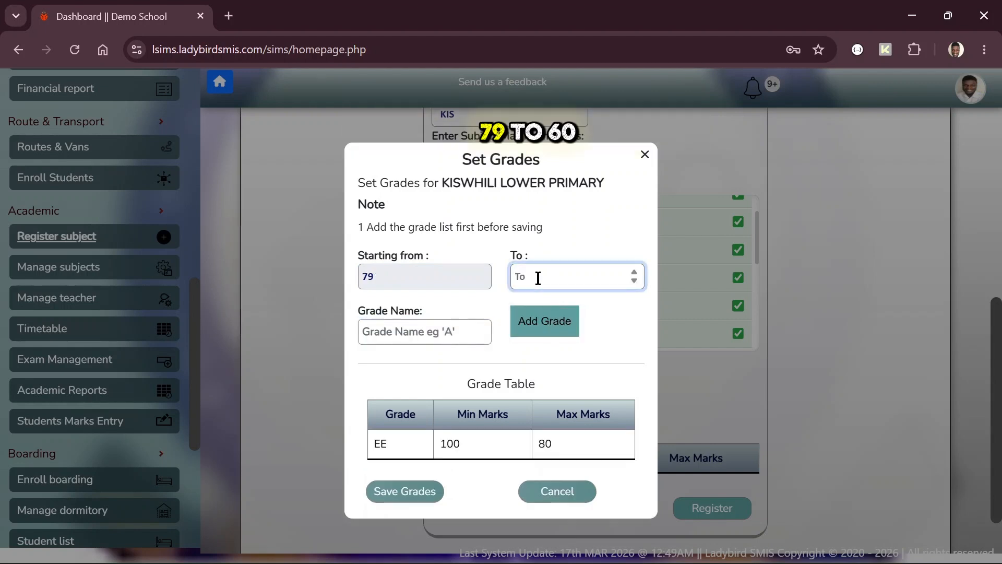
pyautogui.write('60')
pyautogui.press('Tab')
pyautogui.write('ME')
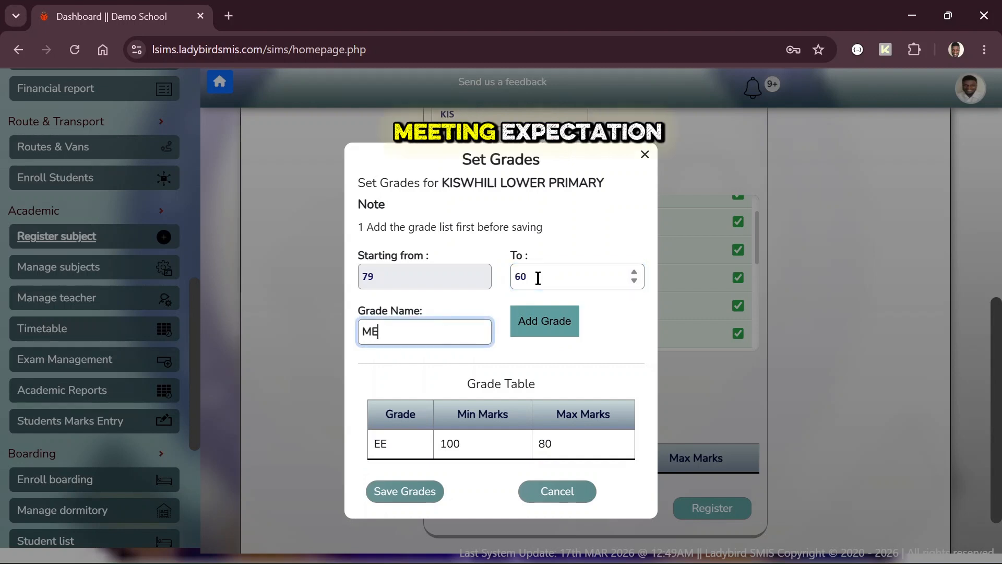
pyautogui.click(543, 331)
# Step: Add the AE 59–40 and BE 39–0 bands and save the grade scale
pyautogui.click(540, 283)
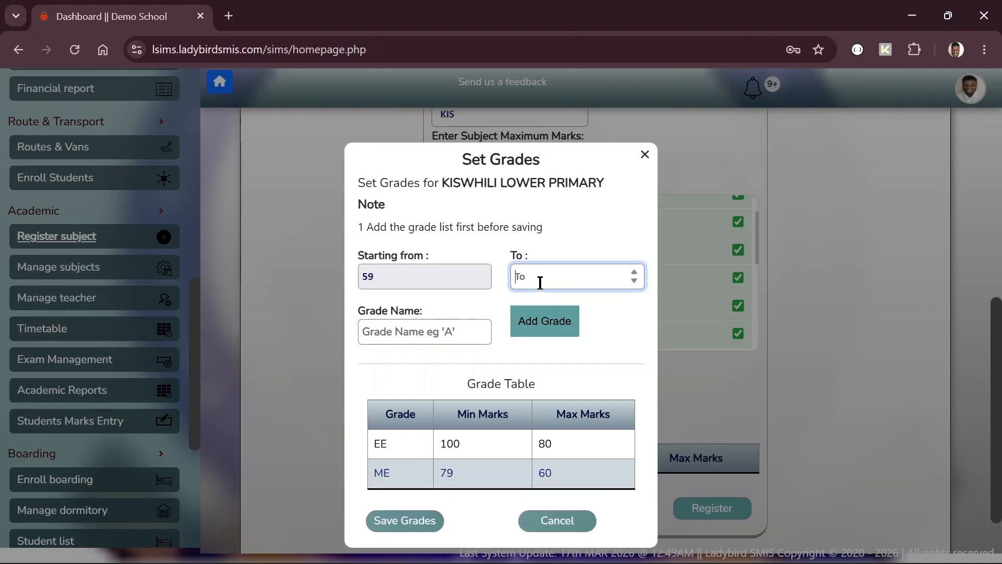
pyautogui.write('40')
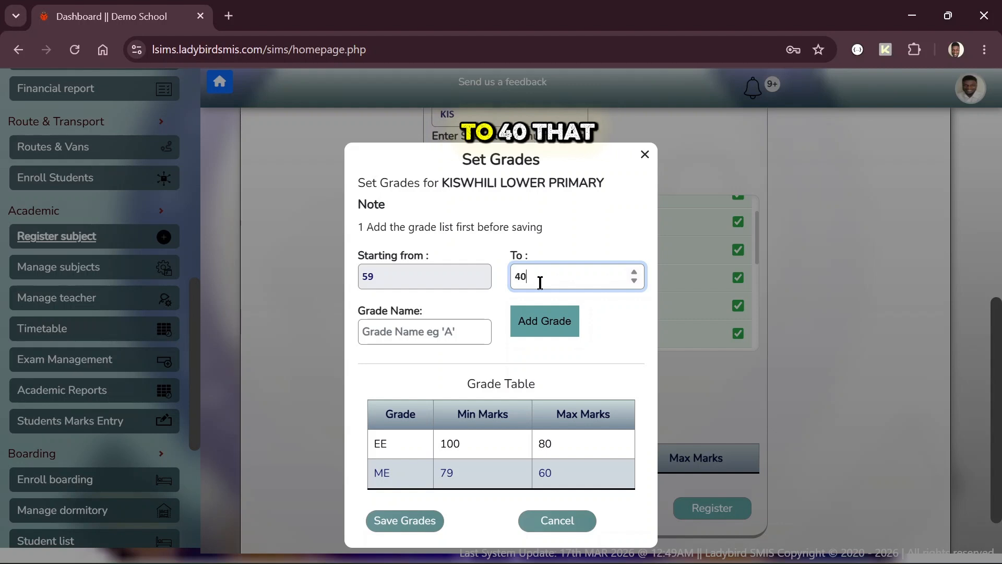
pyautogui.press('Tab')
pyautogui.write('A')
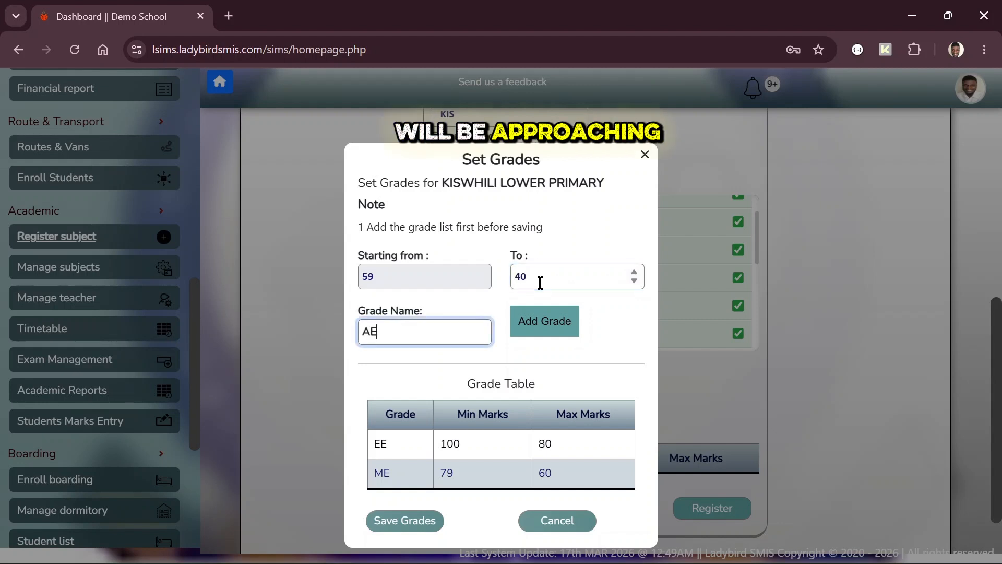
pyautogui.write('E')
pyautogui.click(538, 330)
pyautogui.click(528, 269)
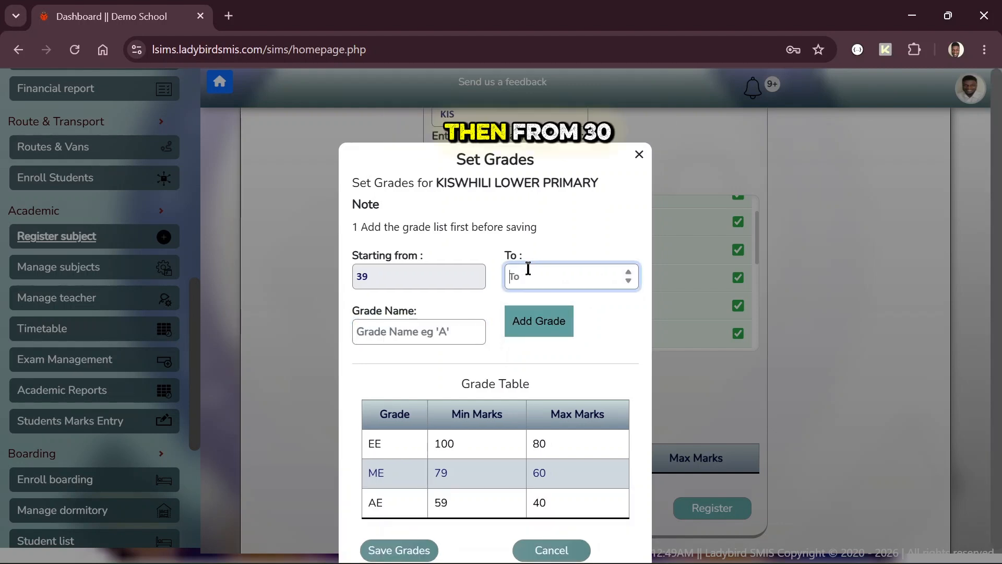
pyautogui.write('0')
pyautogui.press('Tab')
pyautogui.write('B')
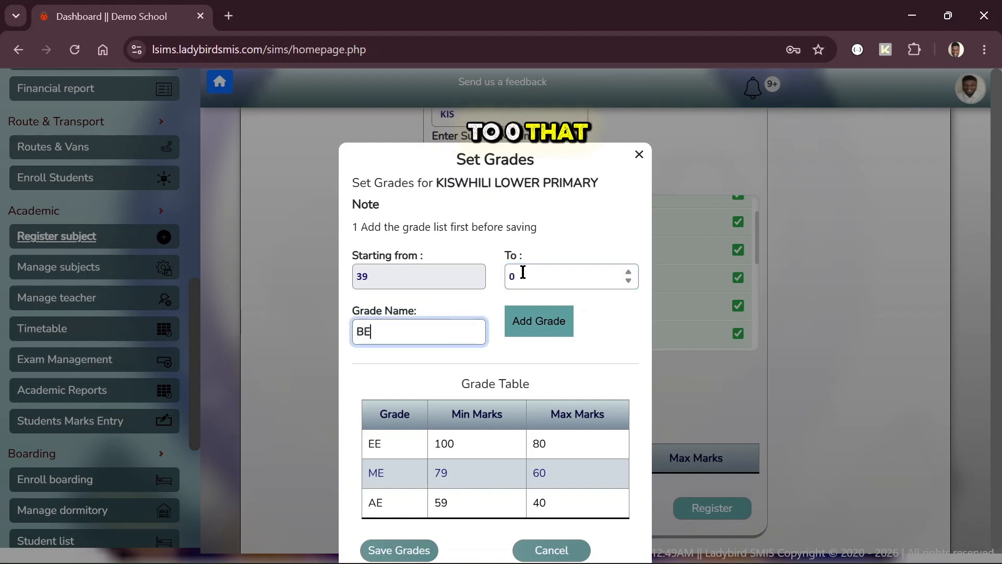
pyautogui.write('E')
pyautogui.click(541, 334)
pyautogui.scroll(-1, 553, 494)
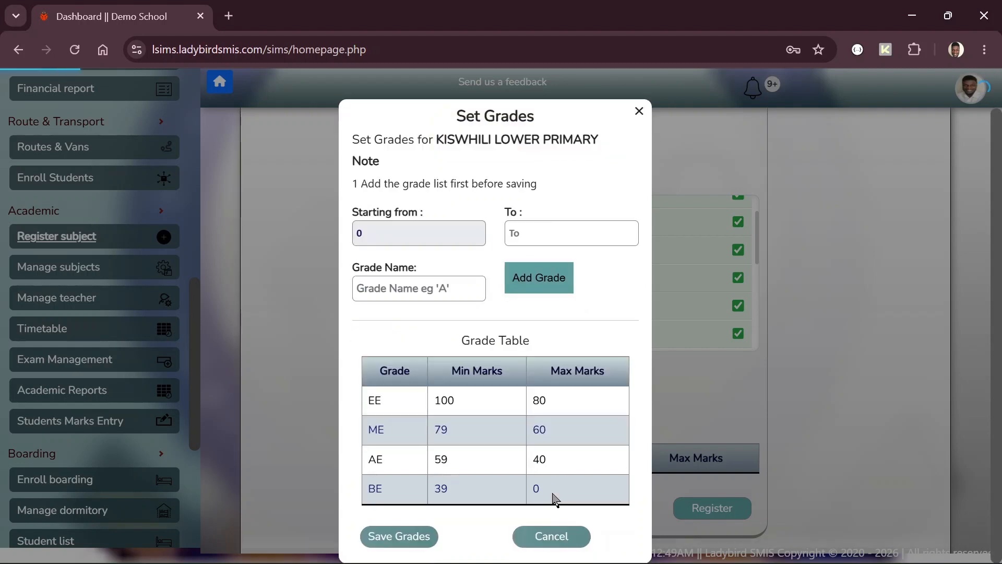
pyautogui.click(404, 538)
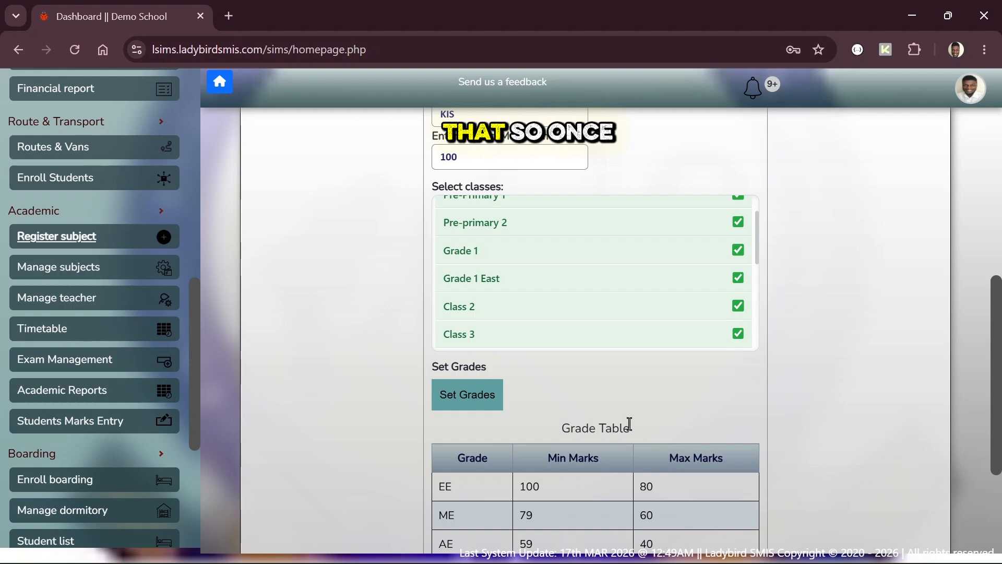
# Step: Register KISWHILI LOWER PRIMARY, confirmed by 'Subject inserted successfully!'
pyautogui.scroll(-3, 629, 424)
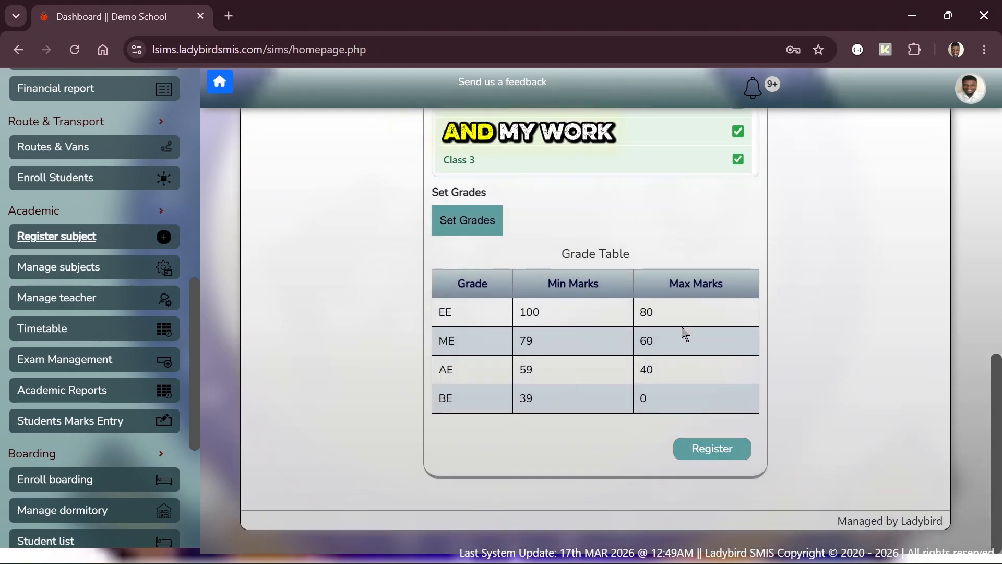
pyautogui.click(704, 458)
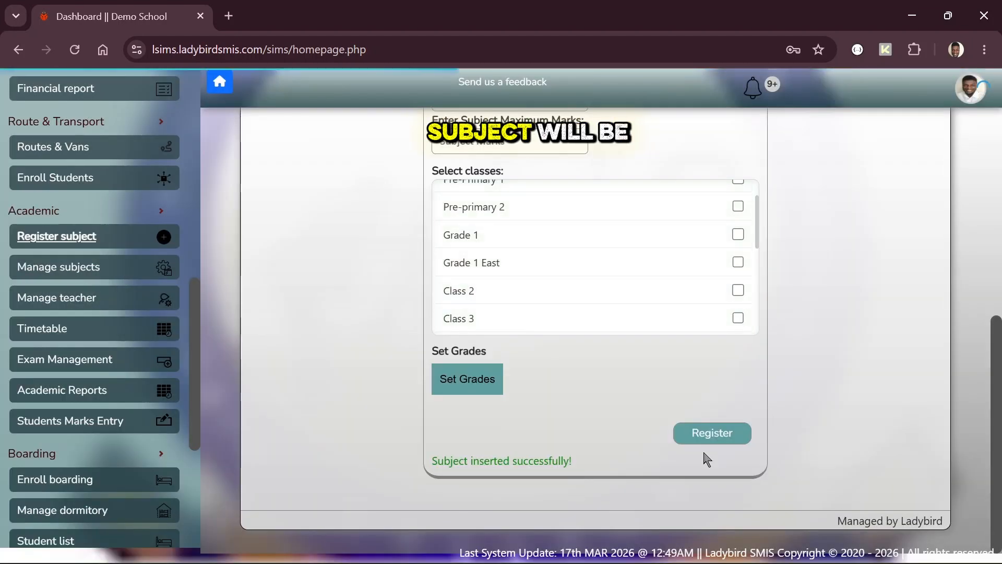
# Step: Enter KISWAHILI UPPER PRIMARY, display name KISWAHILI, reference KIS and maximum marks 100
pyautogui.scroll(4, 356, 193)
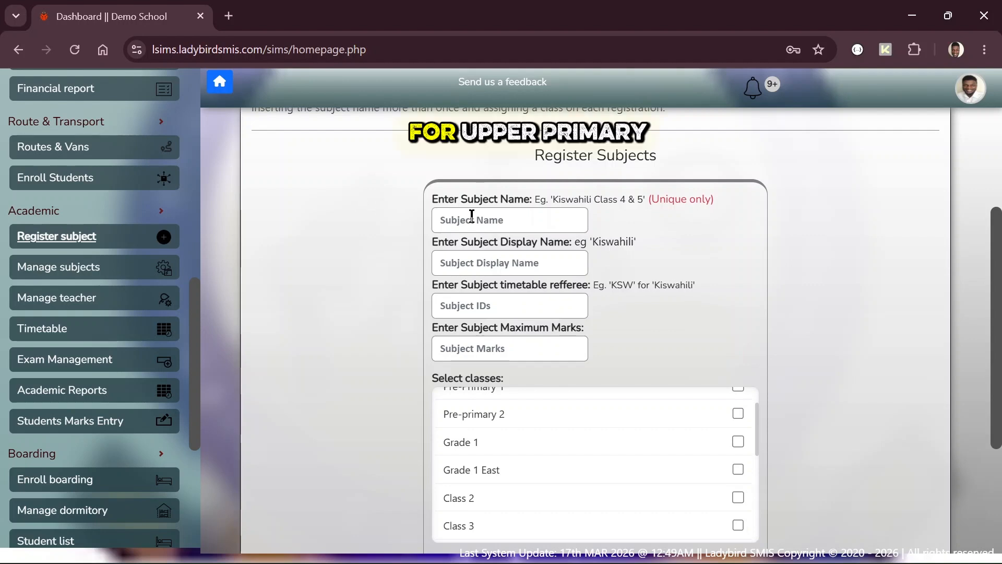
pyautogui.click(471, 216)
pyautogui.write('KISW')
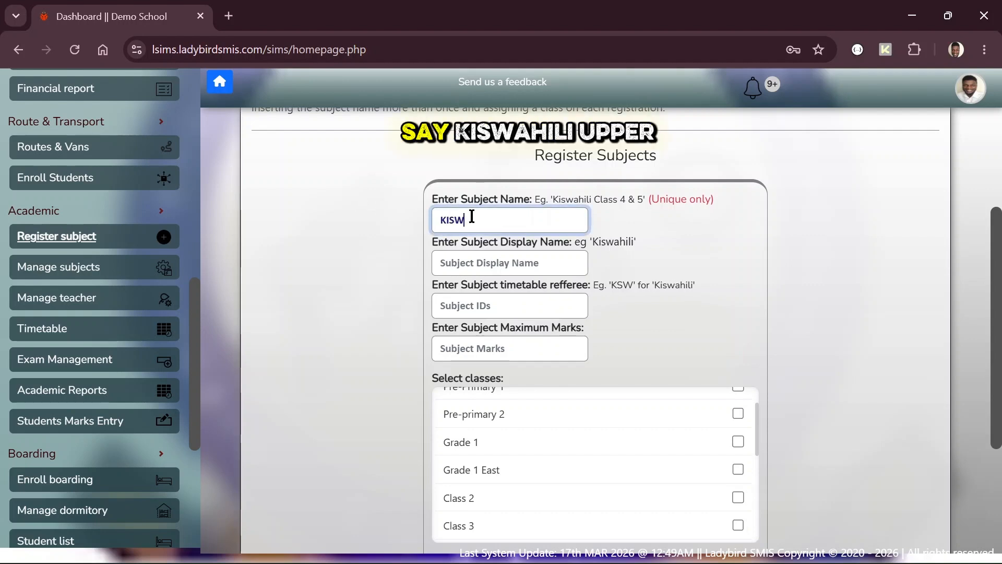
pyautogui.write('AHILI UP')
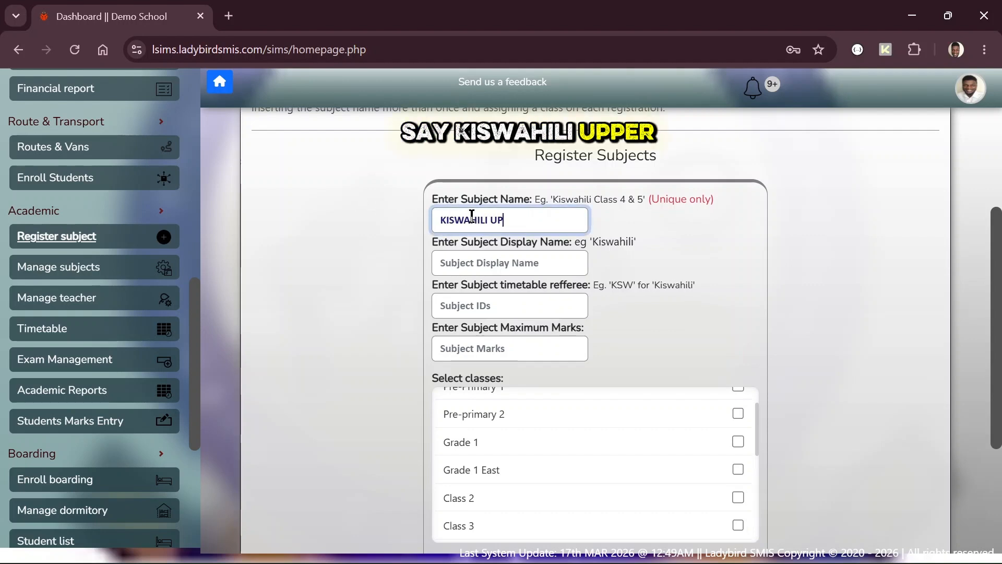
pyautogui.write('PER PRIMARY')
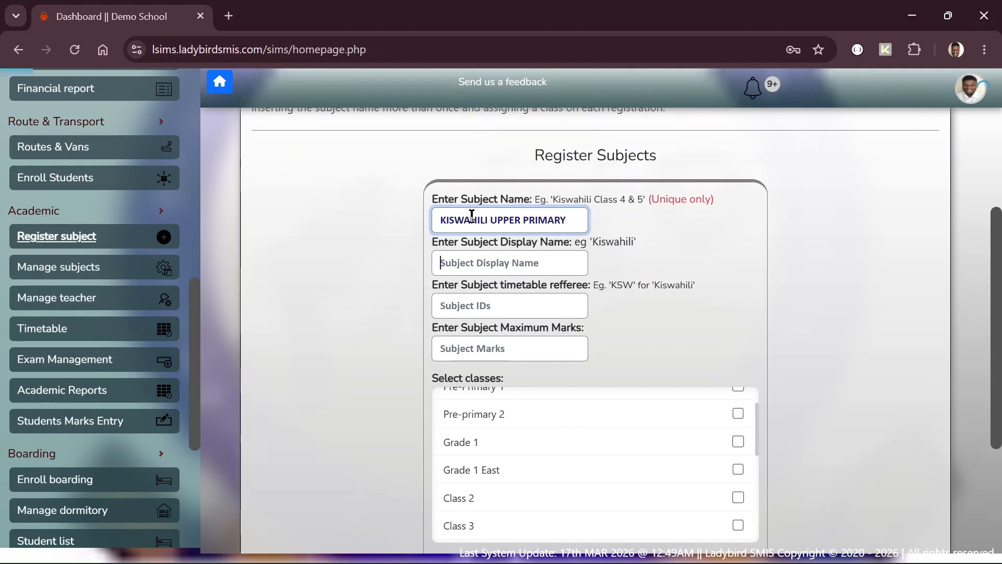
pyautogui.write('KISWAHI')
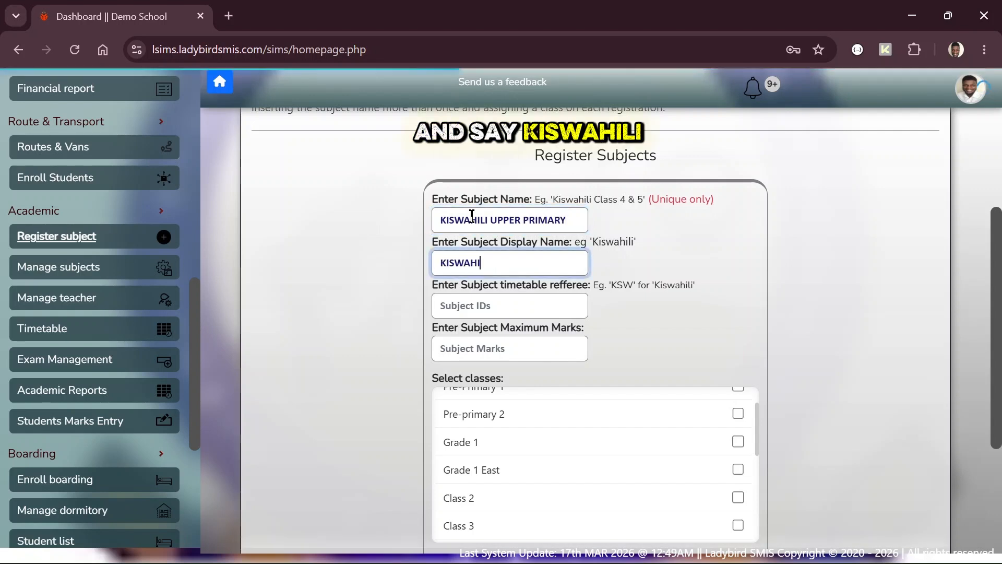
pyautogui.write('LI')
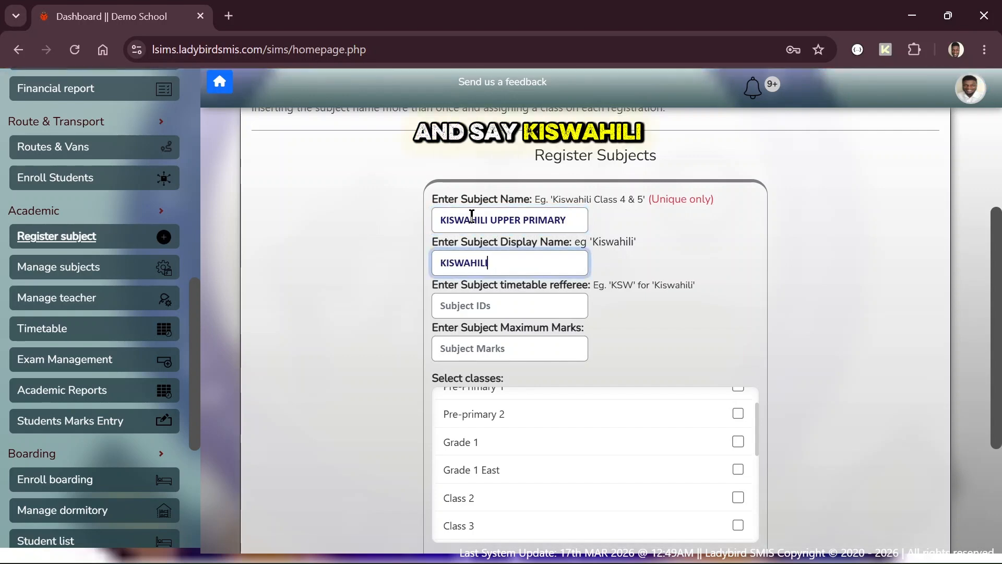
pyautogui.doubleClick(477, 263)
pyautogui.click(489, 308)
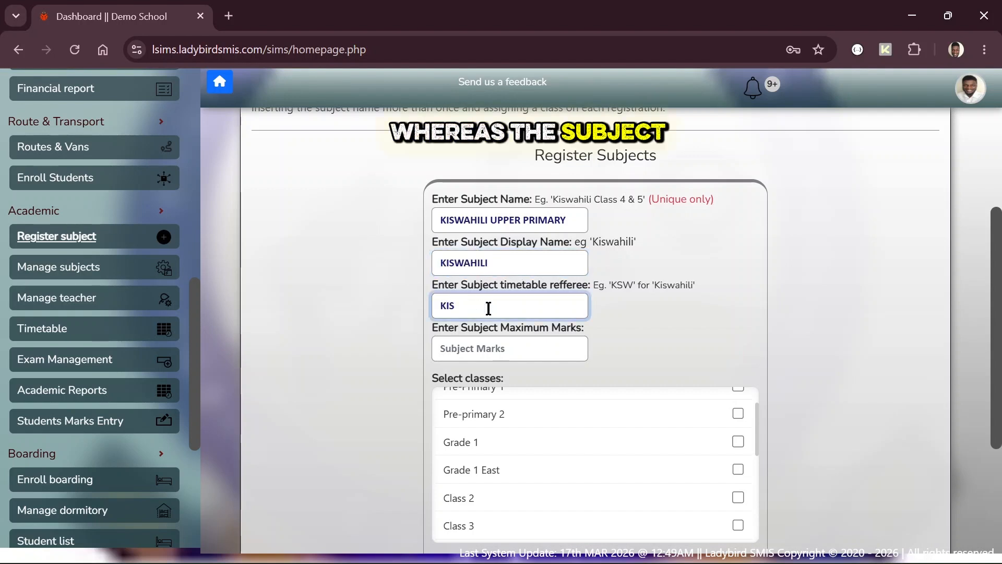
pyautogui.doubleClick(433, 305)
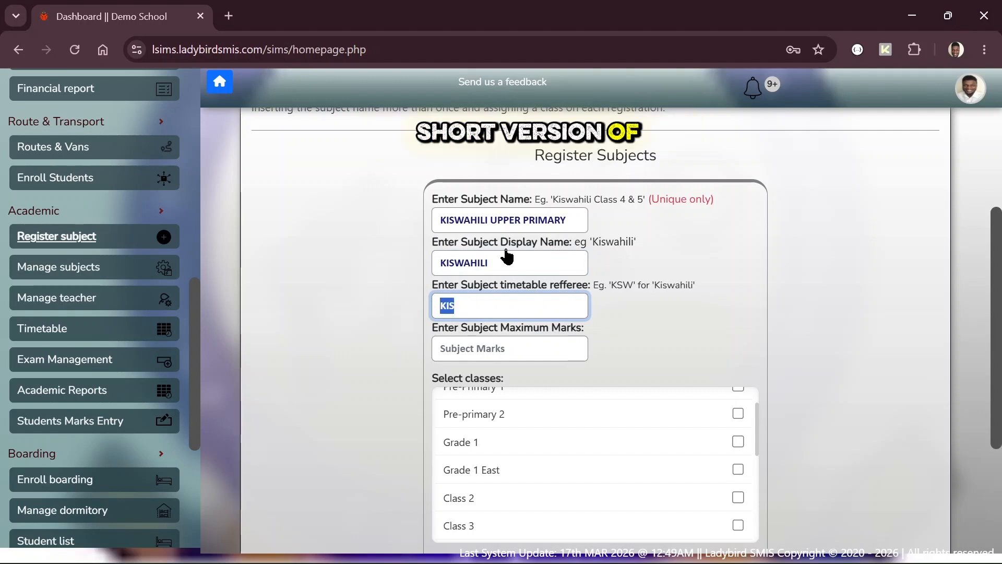
pyautogui.doubleClick(458, 262)
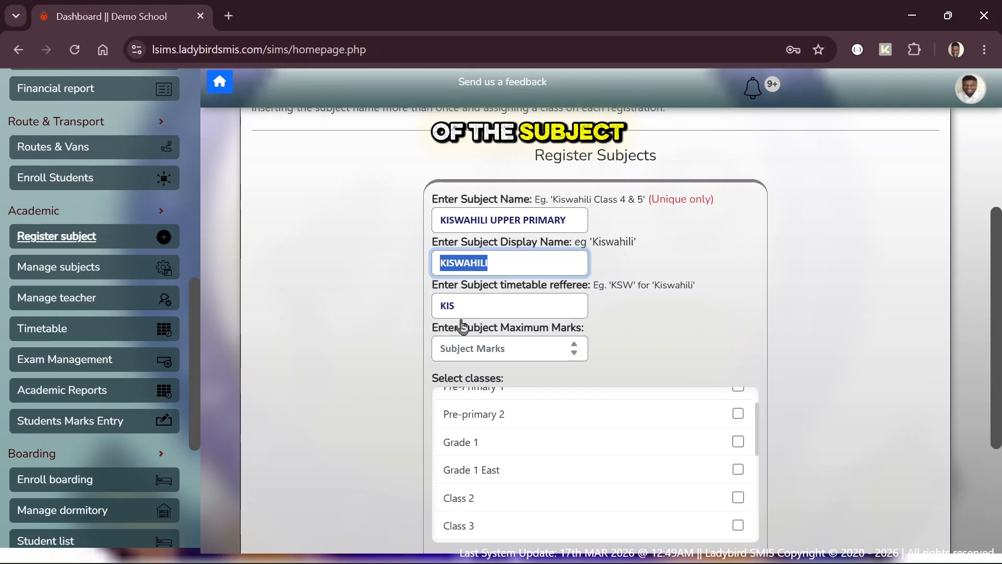
pyautogui.moveTo(461, 307); pyautogui.dragTo(436, 305)
pyautogui.click(462, 356)
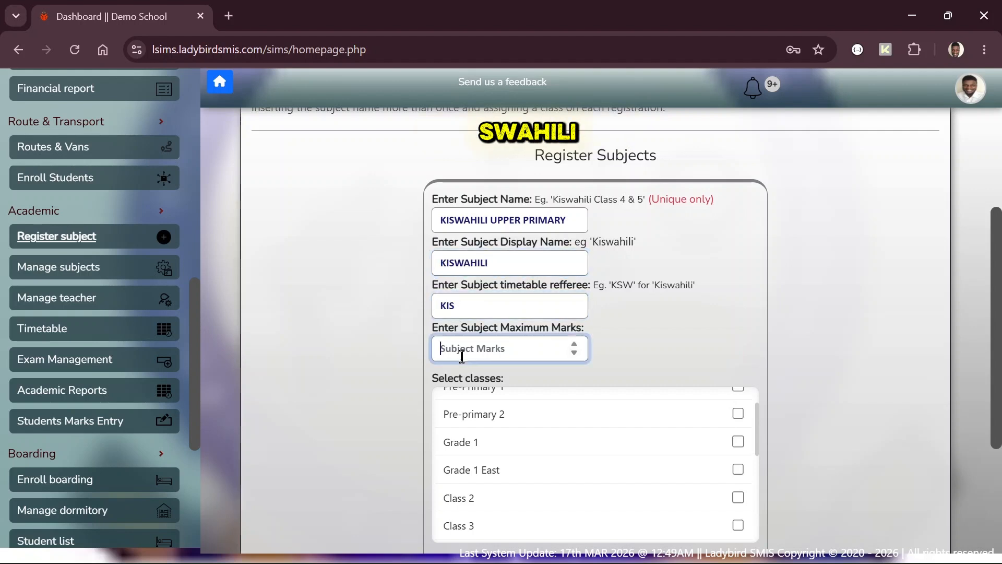
pyautogui.write('100')
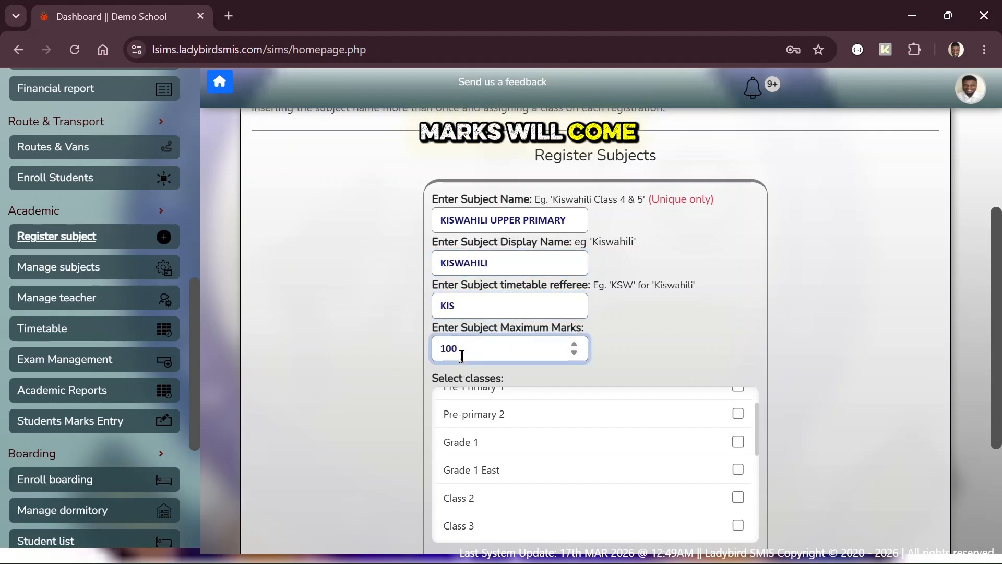
# Step: Tick Class 4, Class 5 and Class 6 for the subject
pyautogui.scroll(-3, 471, 472)
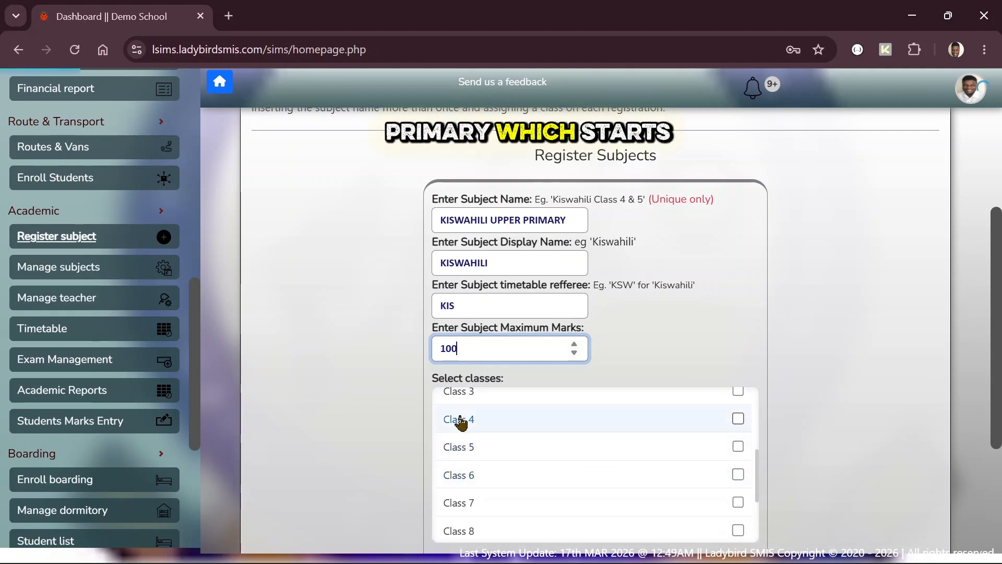
pyautogui.click(458, 420)
pyautogui.click(463, 447)
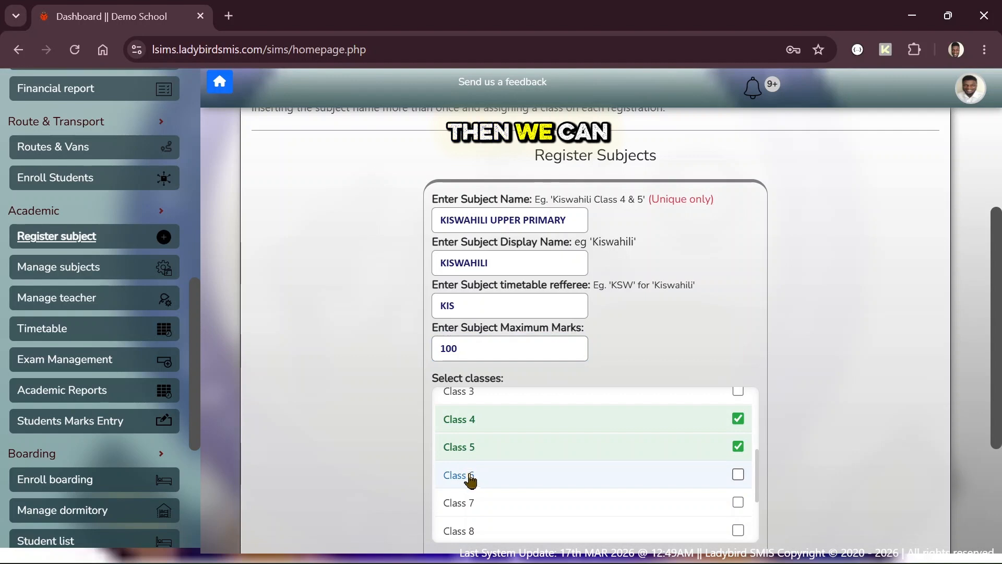
pyautogui.click(470, 476)
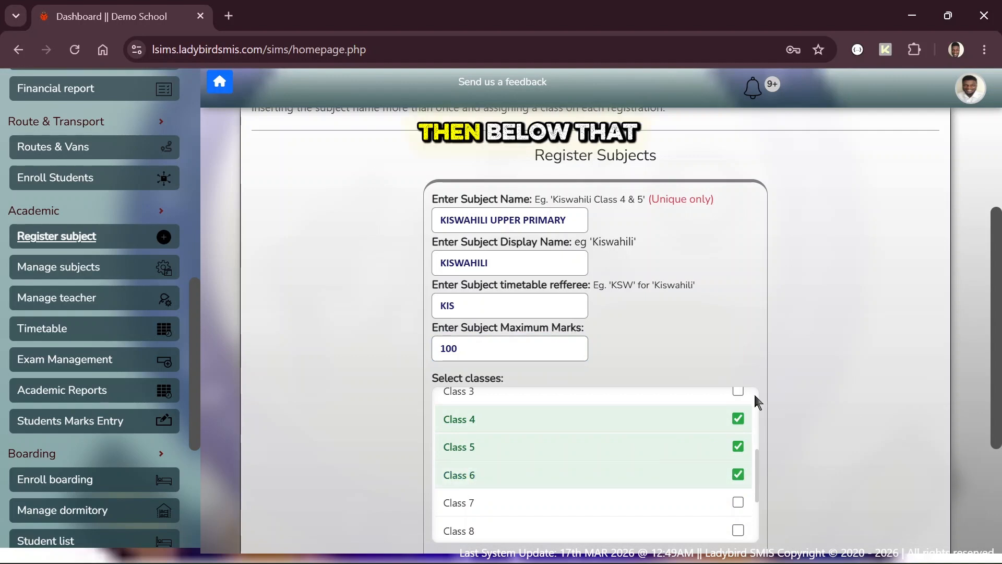
pyautogui.scroll(-6, 754, 402)
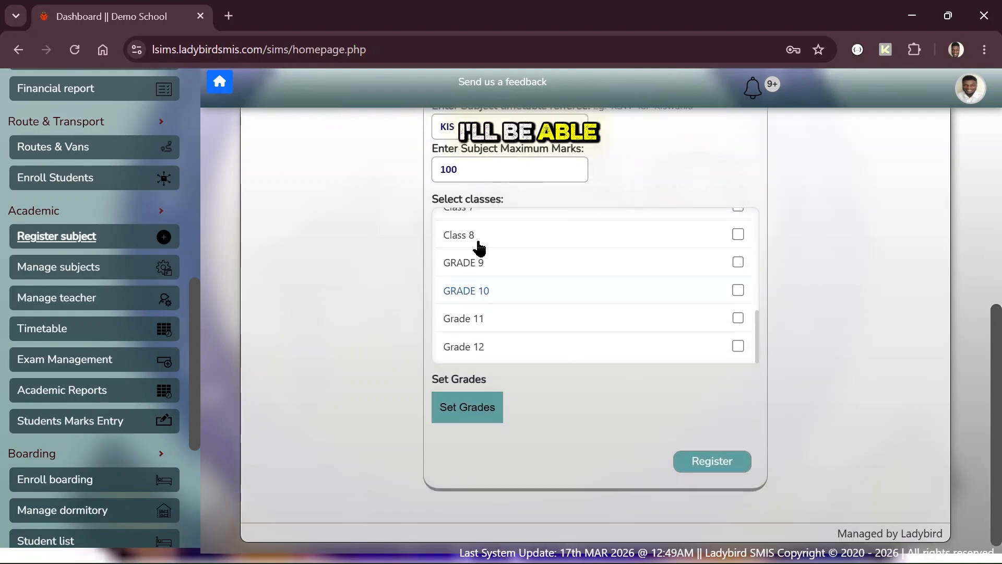
pyautogui.scroll(2, 477, 249)
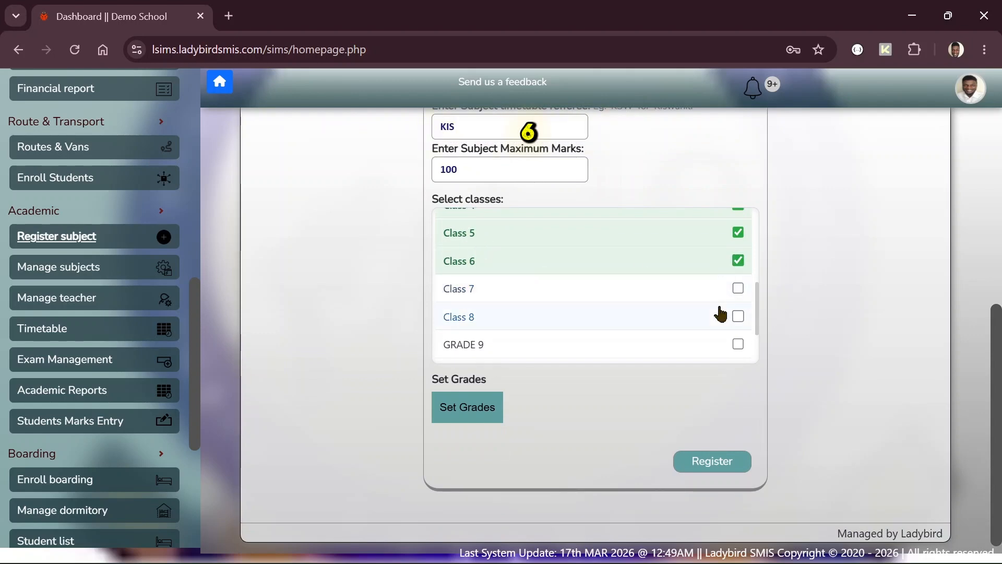
# Step: Open Set Grades and add the EE 100–70 and ME 69–40 bands
pyautogui.click(470, 418)
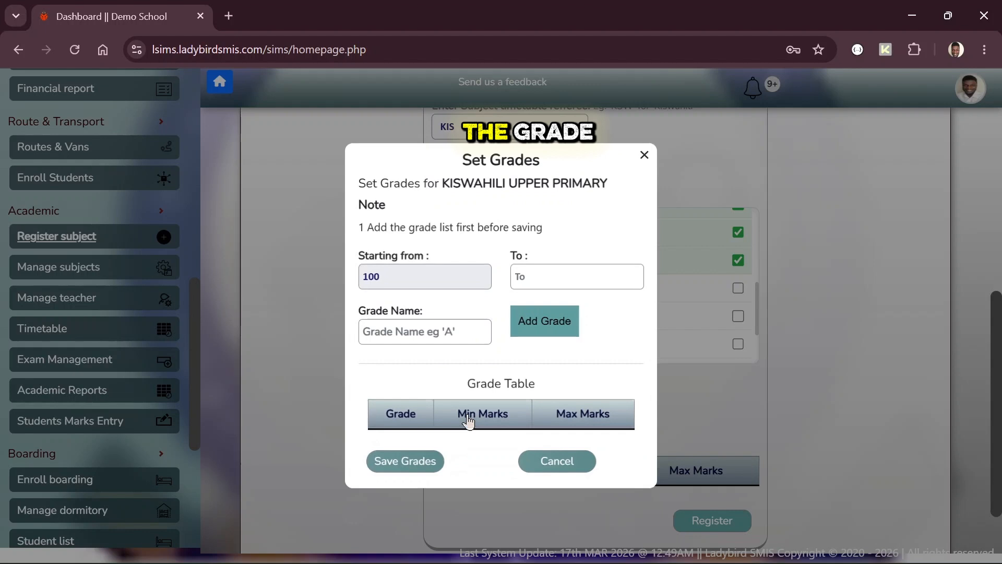
pyautogui.click(531, 278)
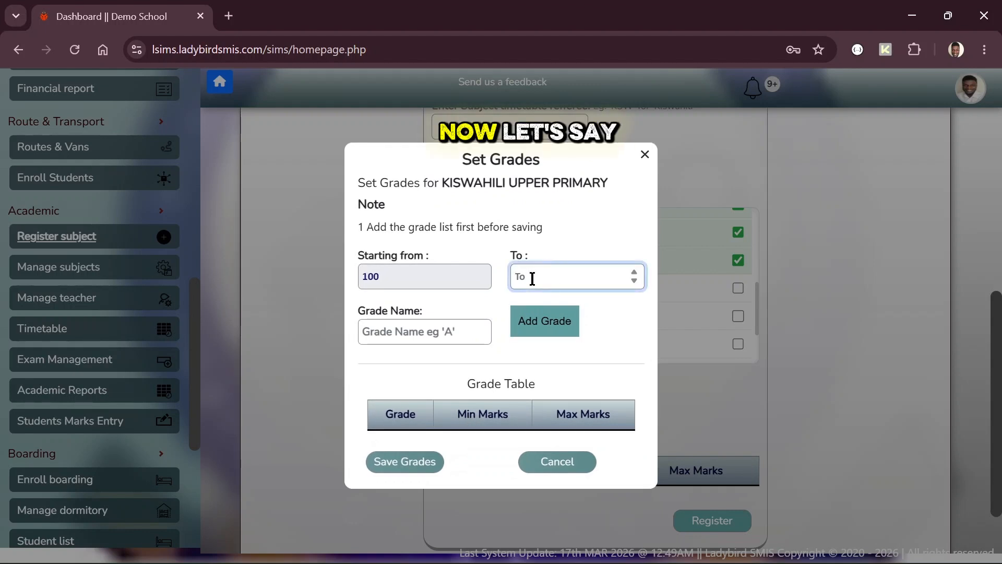
pyautogui.write('7')
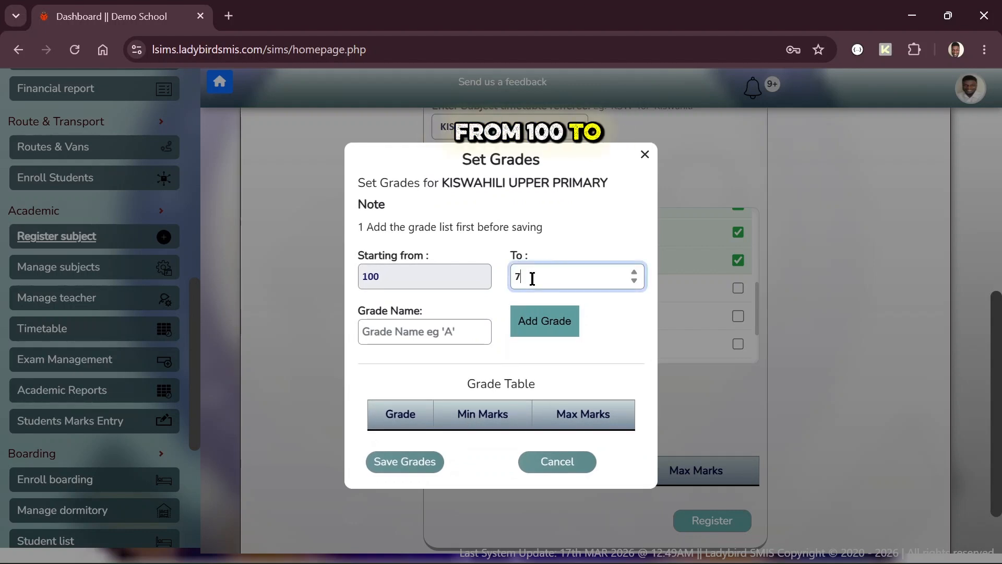
pyautogui.write('0')
pyautogui.press('Tab')
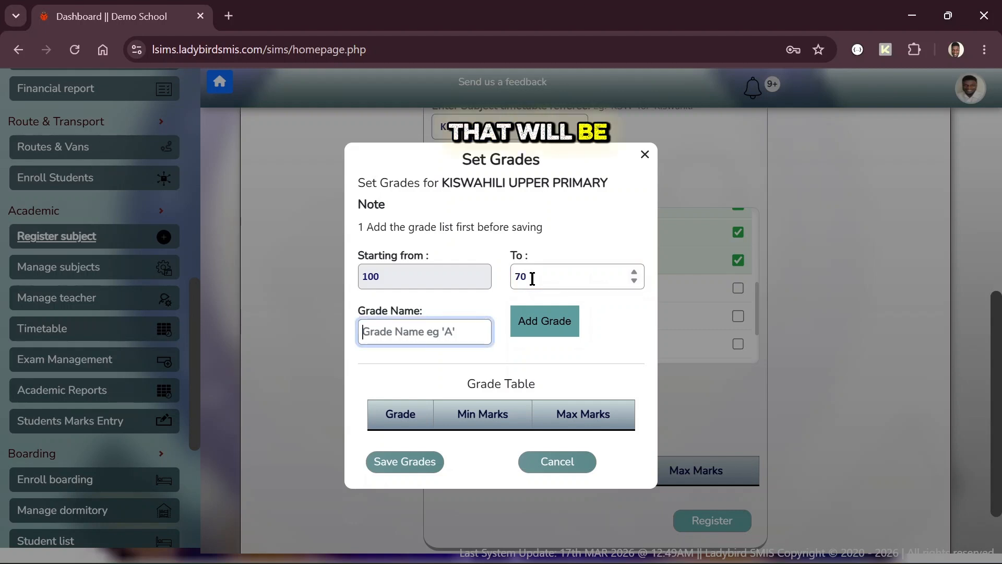
pyautogui.write('EE')
pyautogui.click(541, 321)
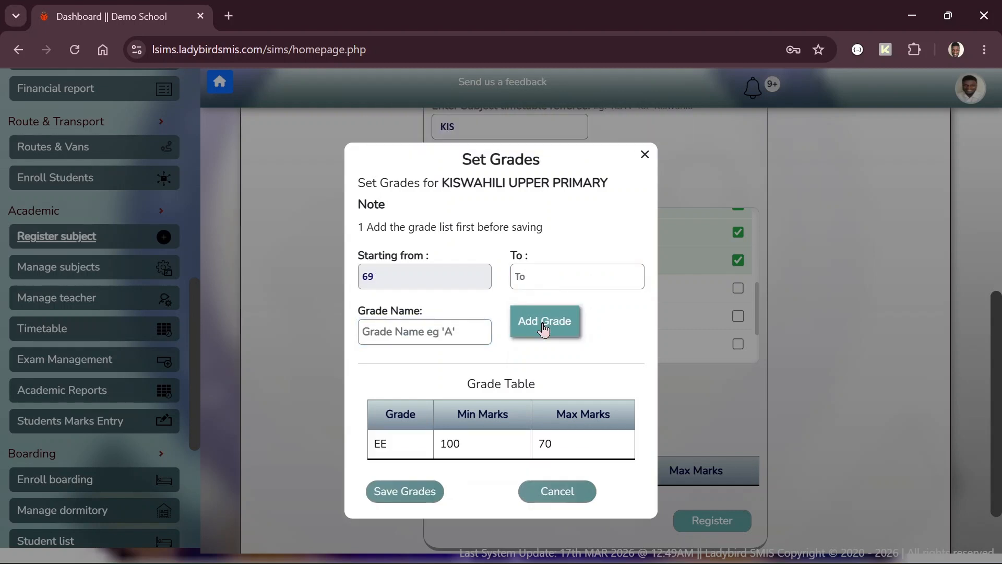
pyautogui.click(543, 271)
pyautogui.write('40')
pyautogui.press('Tab')
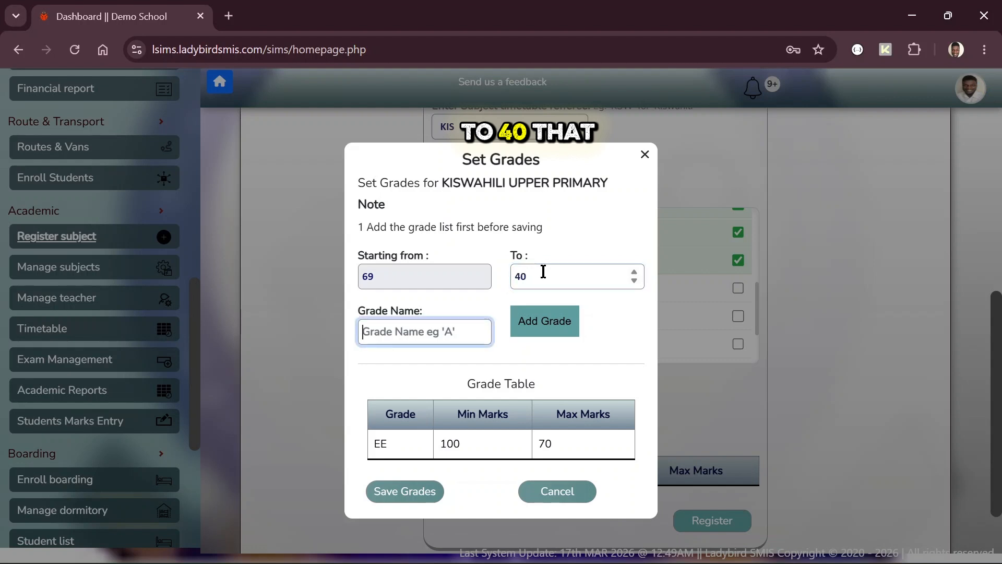
pyautogui.write('ME')
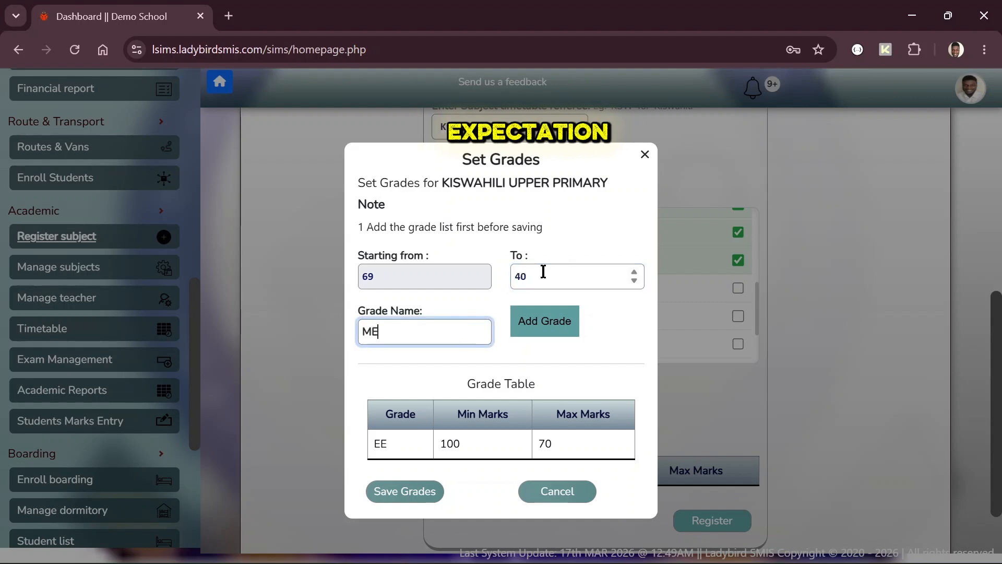
pyautogui.click(542, 328)
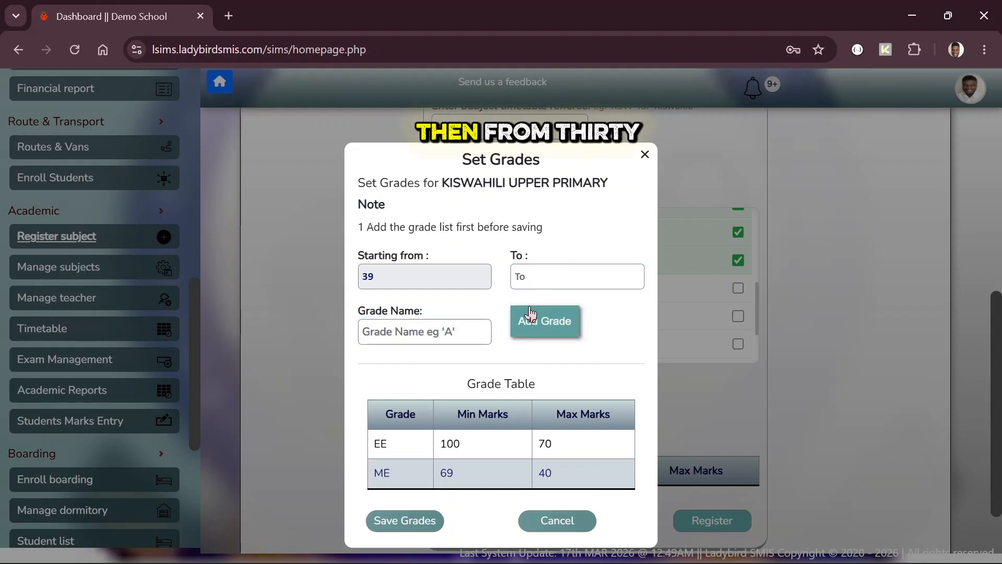
# Step: Add the AE 39–30 and BE 29–0 bands and save the grades
pyautogui.click(542, 277)
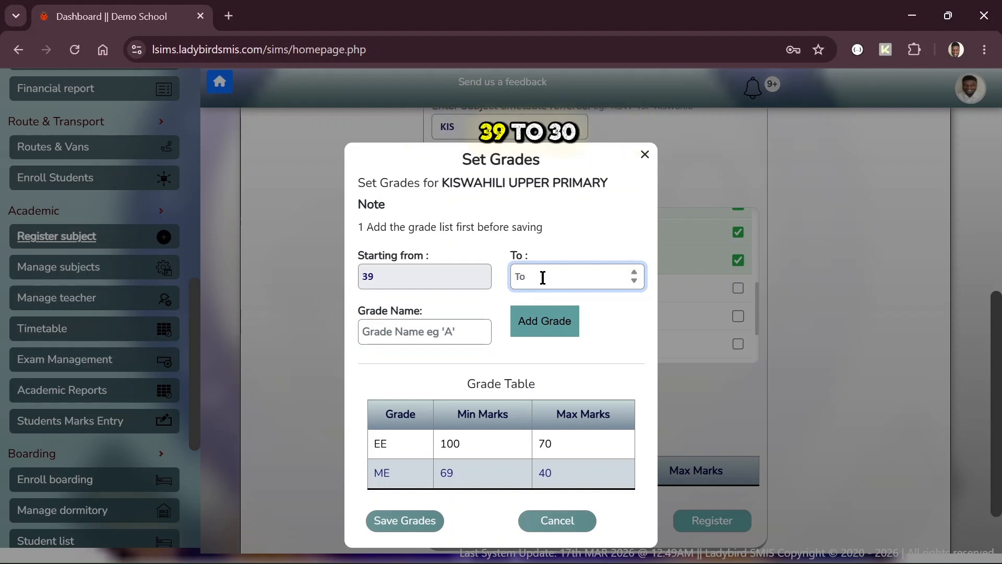
pyautogui.click(463, 334)
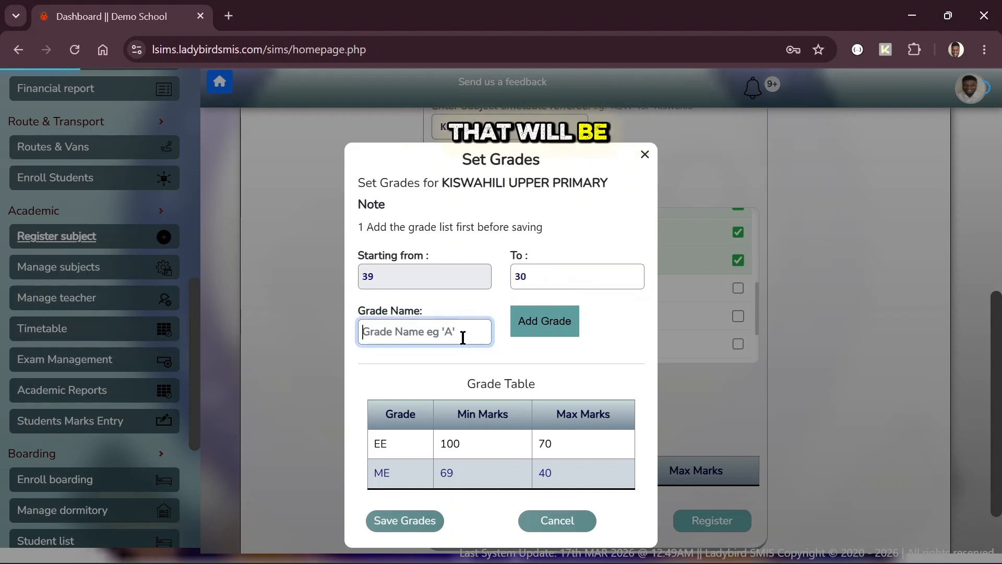
pyautogui.write('AP')
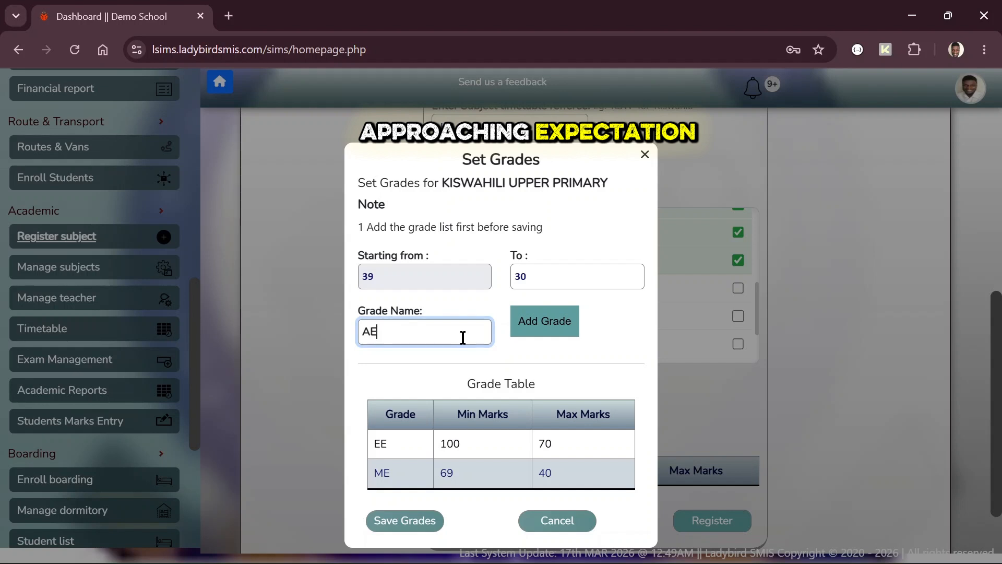
pyautogui.click(544, 328)
pyautogui.click(537, 287)
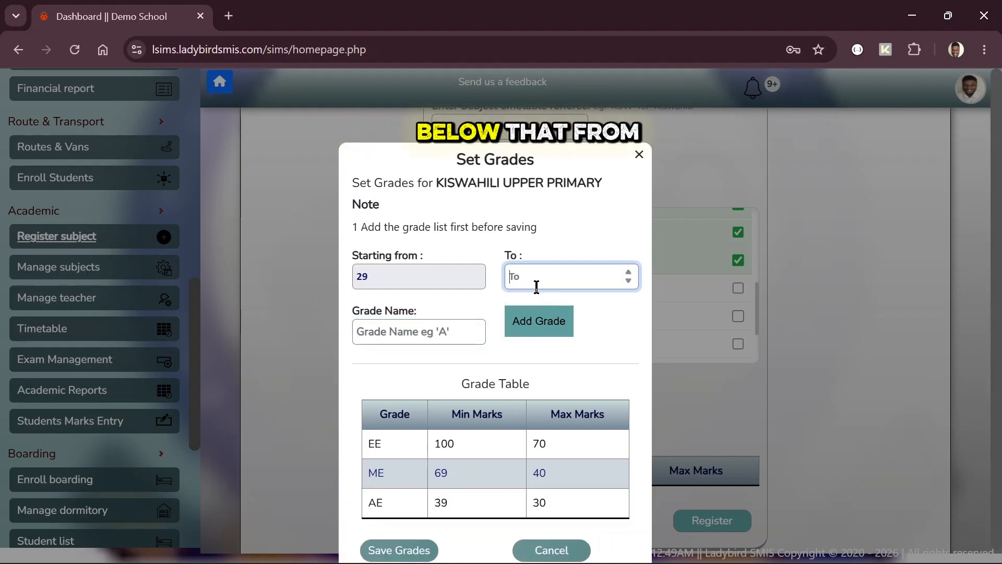
pyautogui.write('0')
pyautogui.press('Tab')
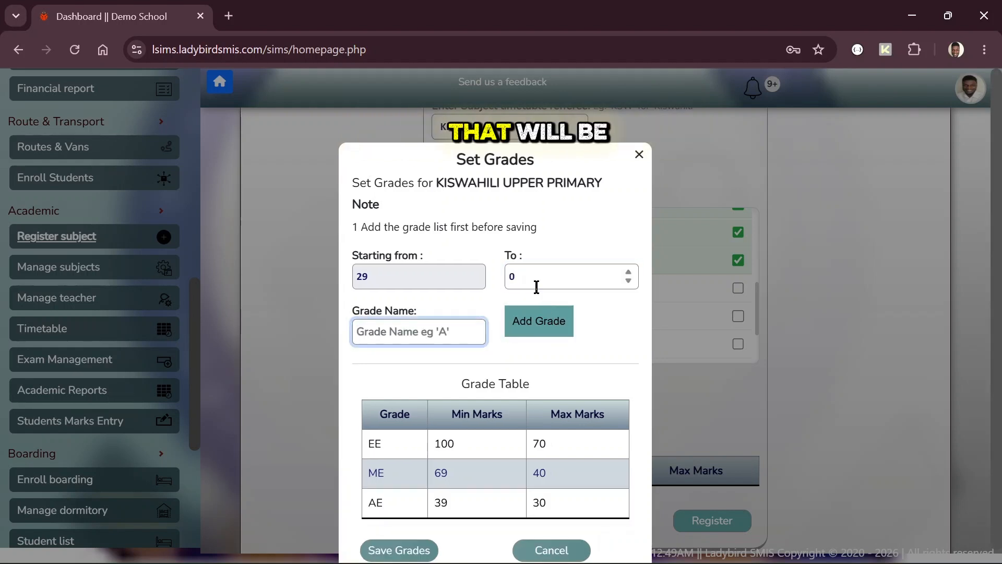
pyautogui.write('BE')
pyautogui.click(543, 326)
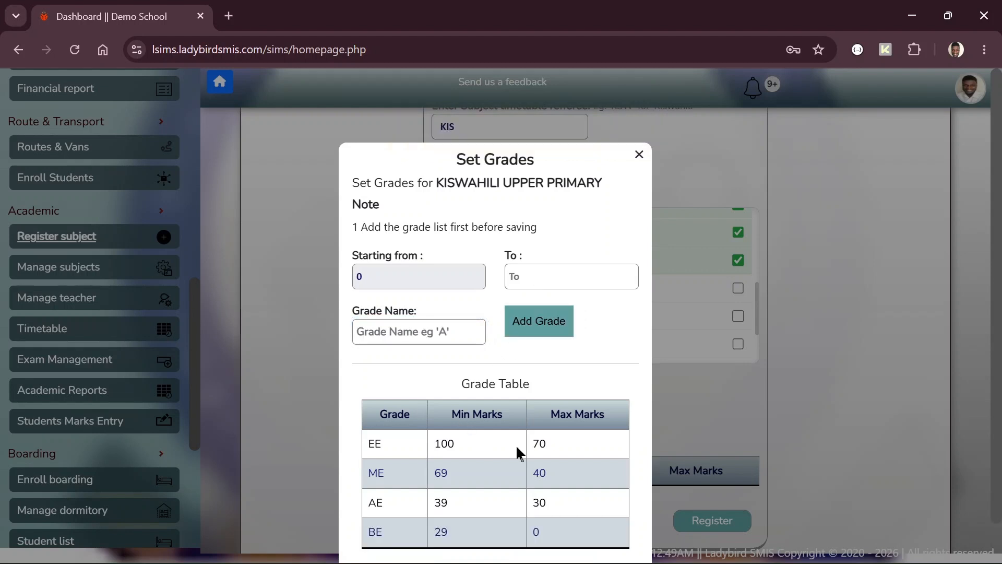
pyautogui.scroll(-1, 524, 443)
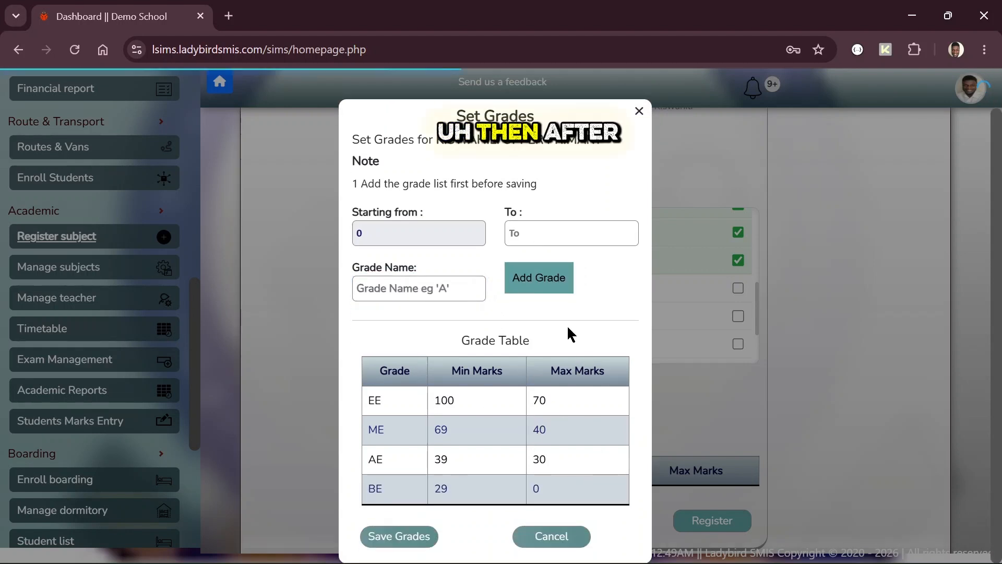
pyautogui.click(399, 536)
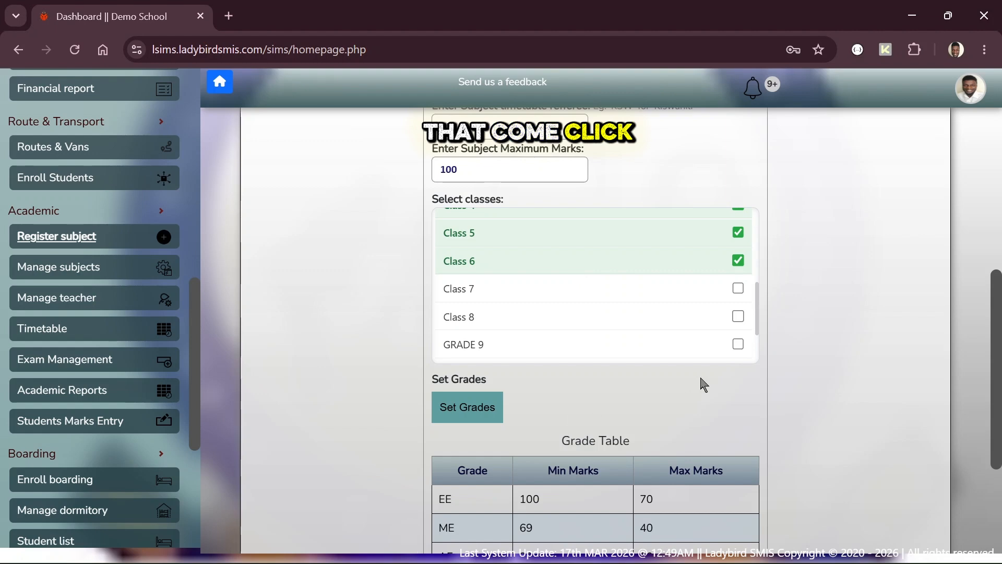
# Step: Register KISWAHILI UPPER PRIMARY so the form clears
pyautogui.scroll(-2, 699, 384)
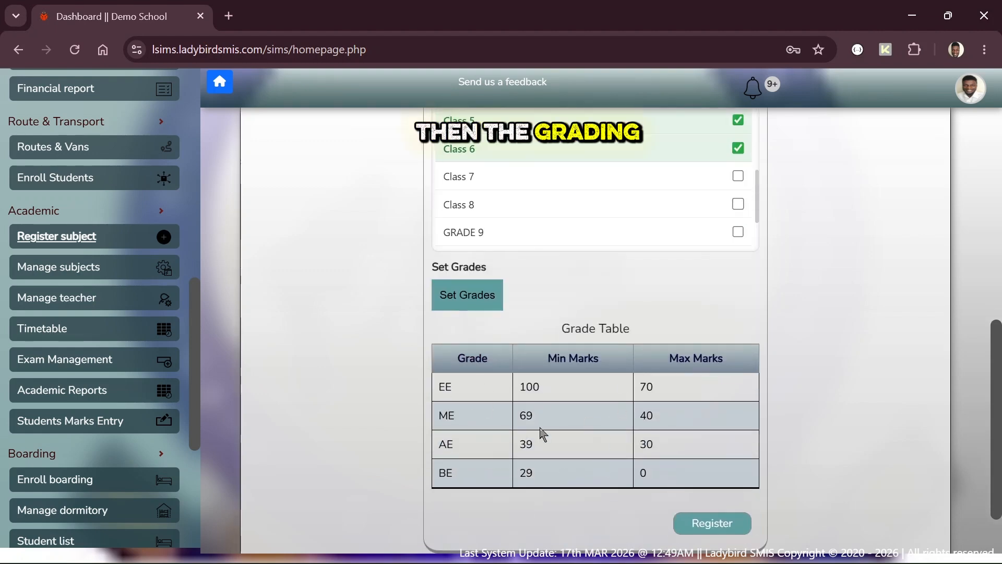
pyautogui.click(718, 523)
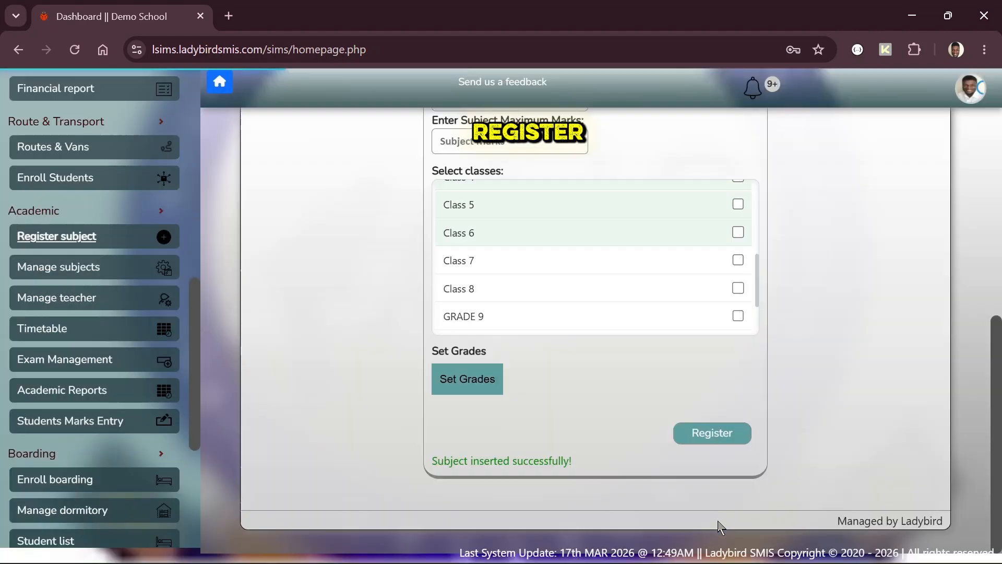
pyautogui.scroll(6, 349, 305)
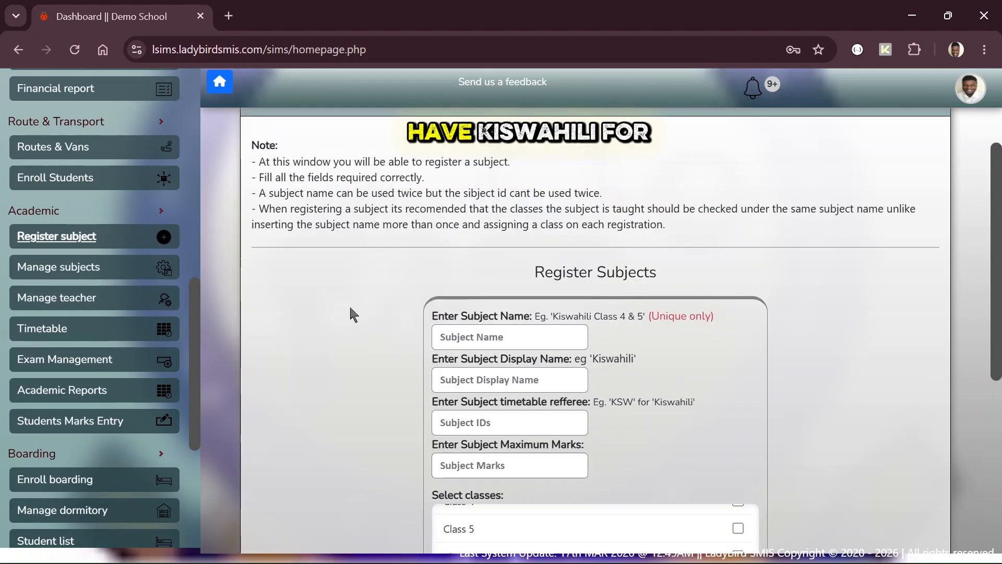
# Step: Enter KISWAHILI SECONDARY, display name KISWAHILI, reference KIS and maximum marks 100
pyautogui.click(486, 341)
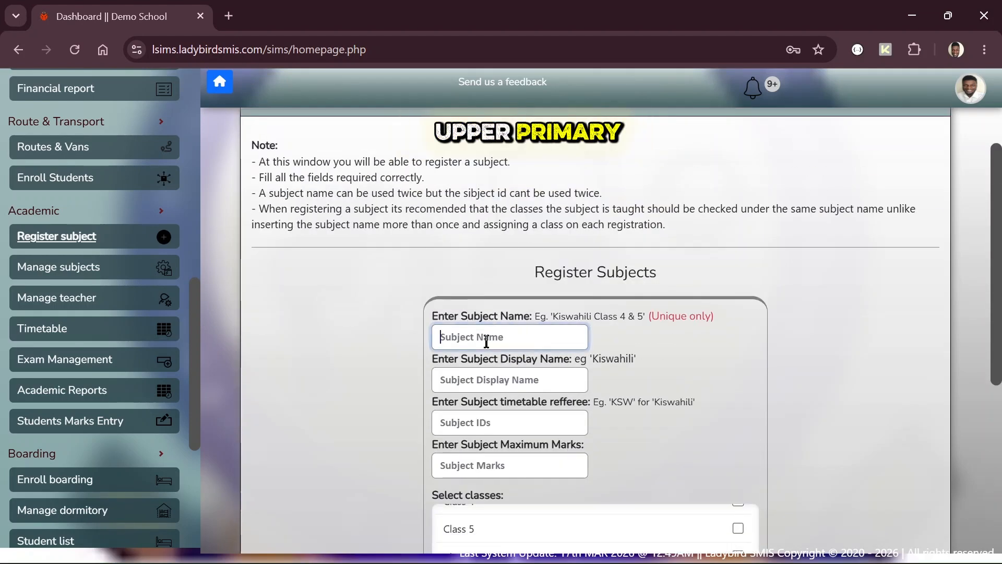
pyautogui.write('KIS')
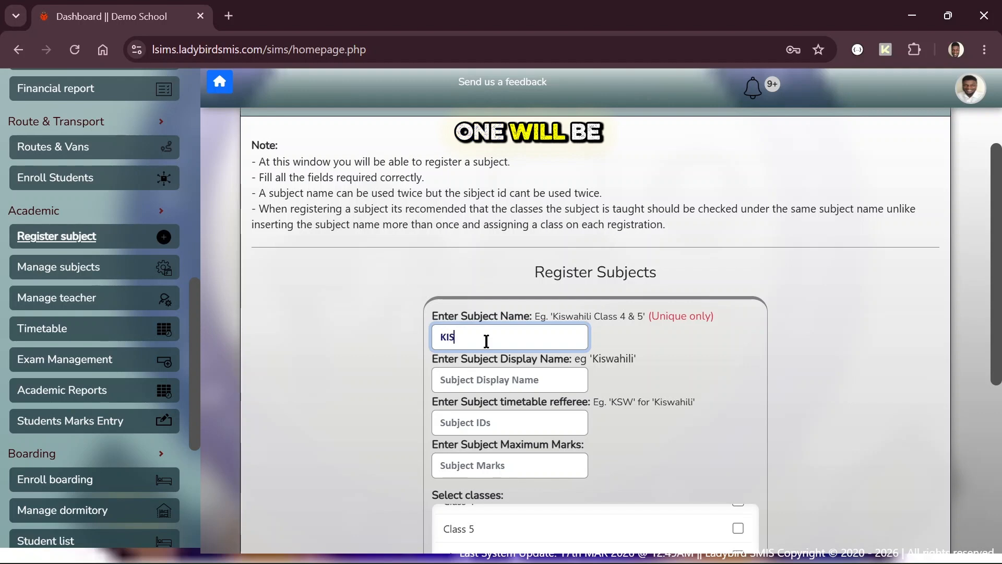
pyautogui.write('WAHILI SECO')
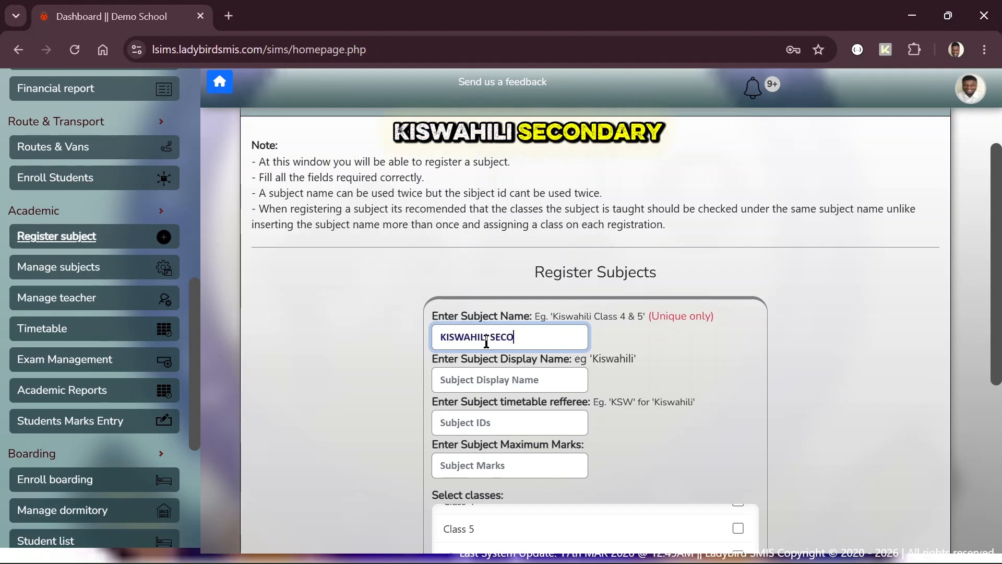
pyautogui.write('NDARY')
pyautogui.press('Tab')
pyautogui.write('KISWA')
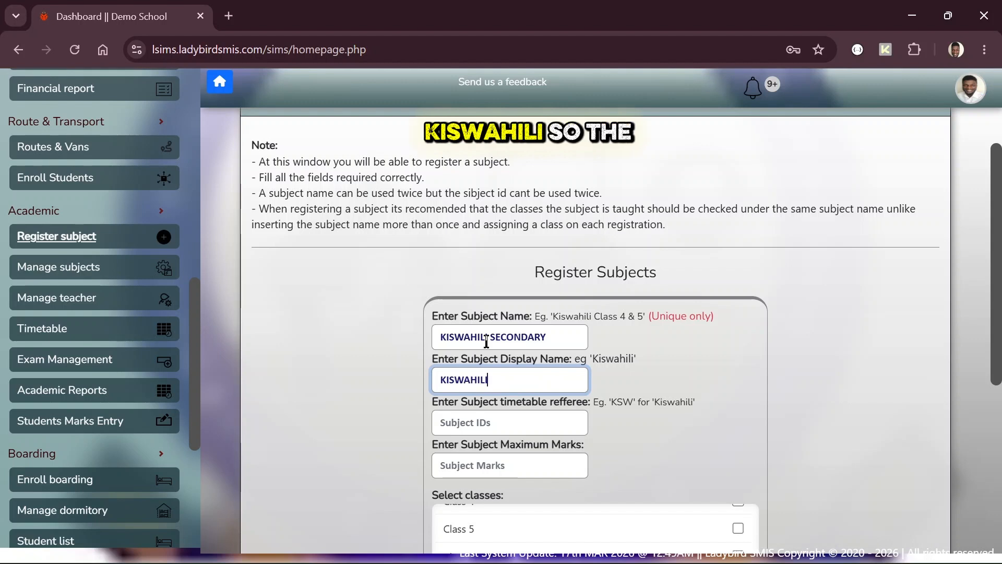
pyautogui.press('Tab')
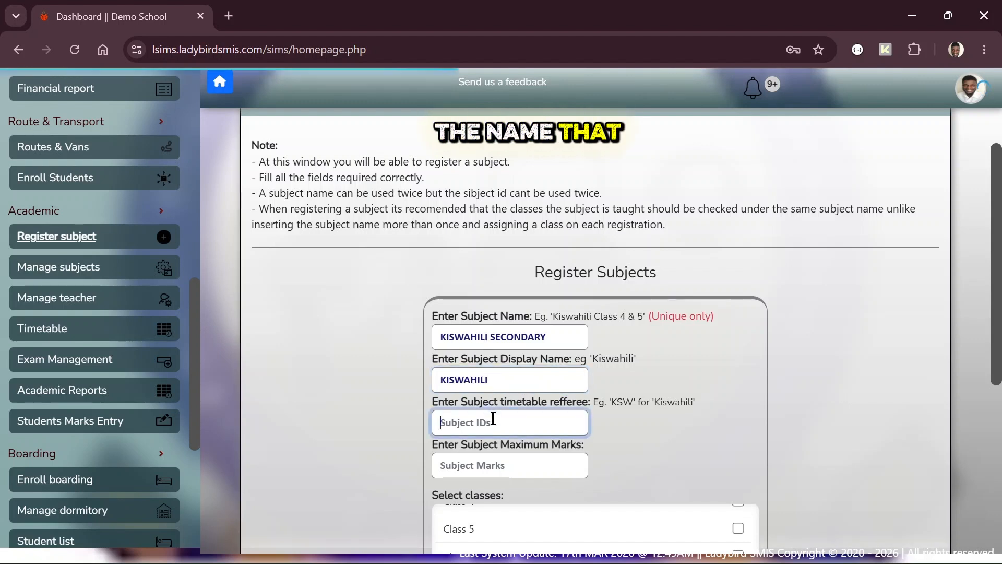
pyautogui.write('KIS')
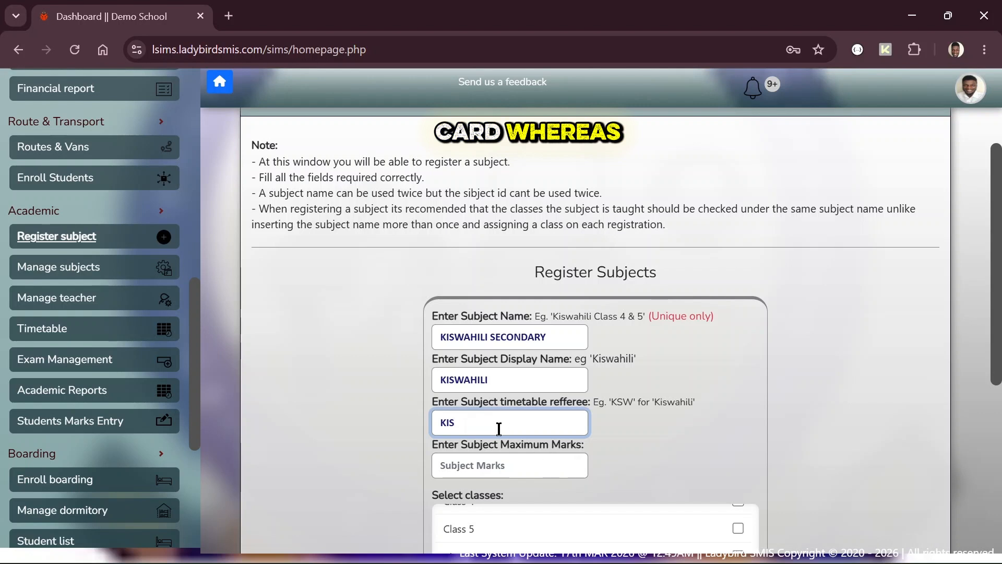
pyautogui.scroll(-2, 499, 428)
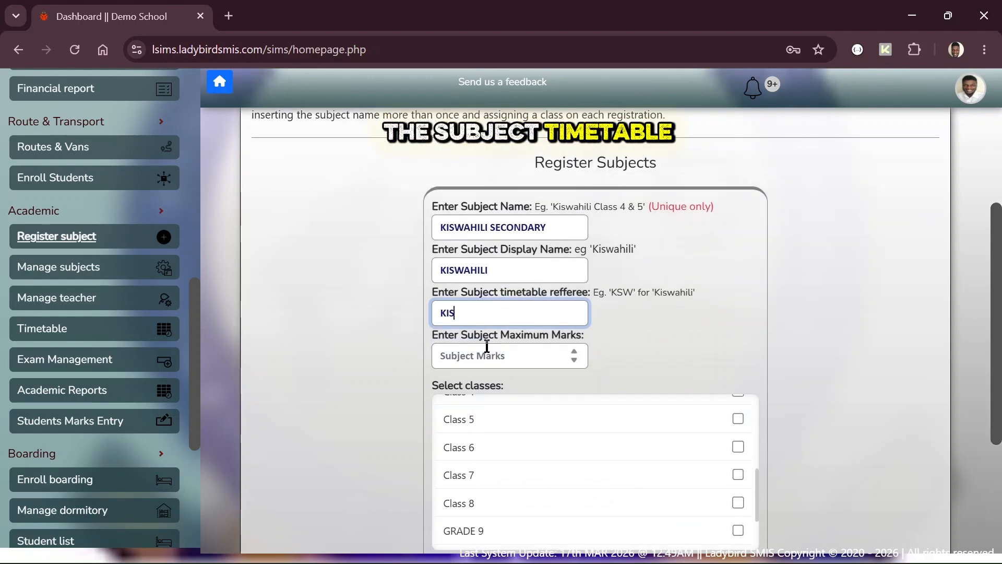
pyautogui.click(487, 347)
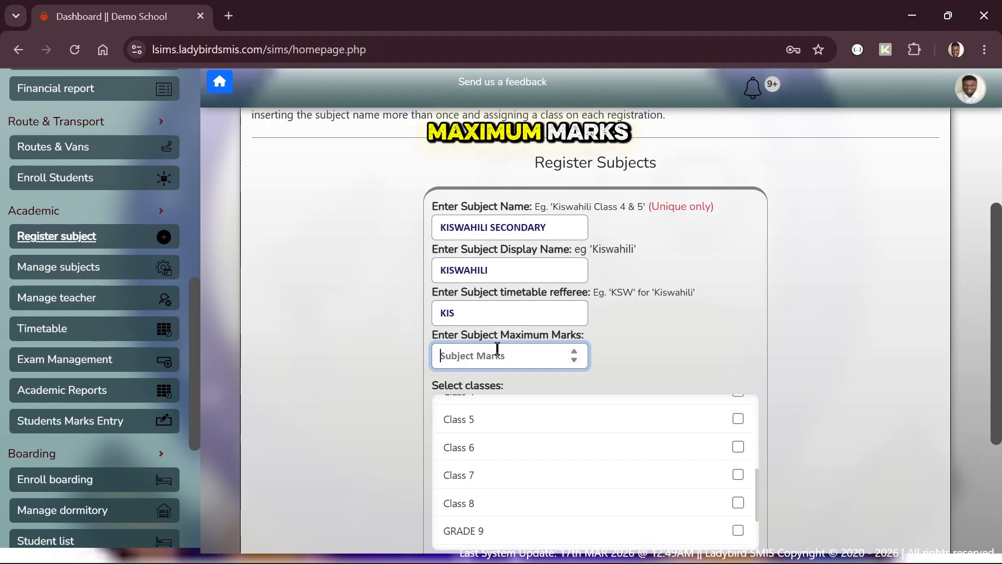
pyautogui.write('100')
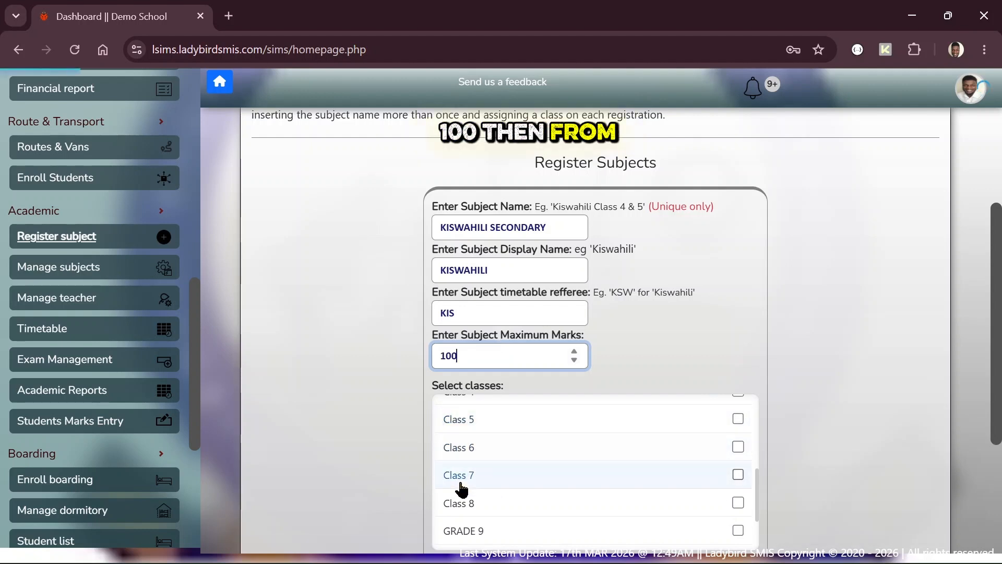
# Step: Tick Class 7, Class 8, Grade 9, Grade 11 and Grade 12, and bring up Set Grades
pyautogui.click(462, 508)
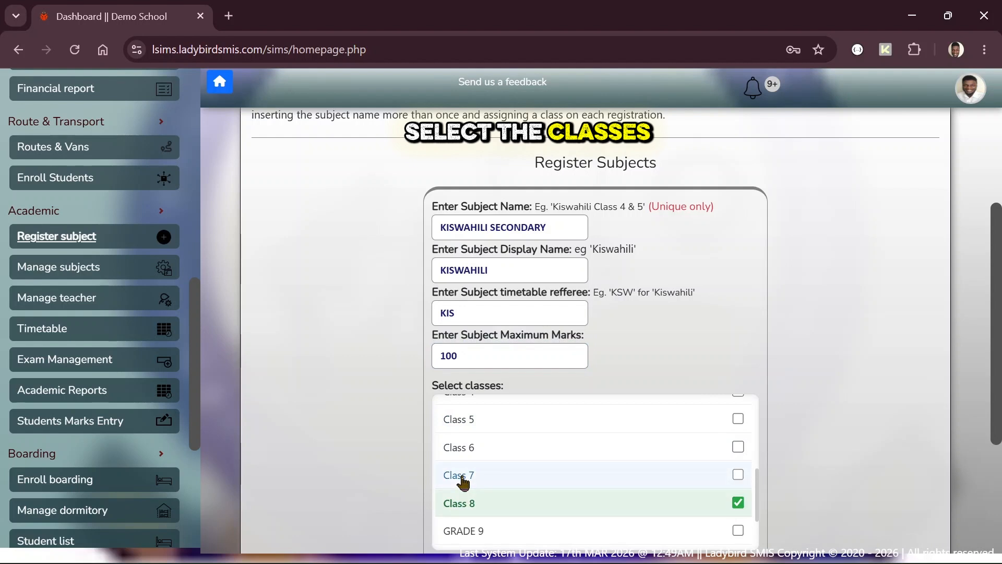
pyautogui.click(462, 476)
pyautogui.scroll(-1, 463, 480)
pyautogui.scroll(-1, 463, 480)
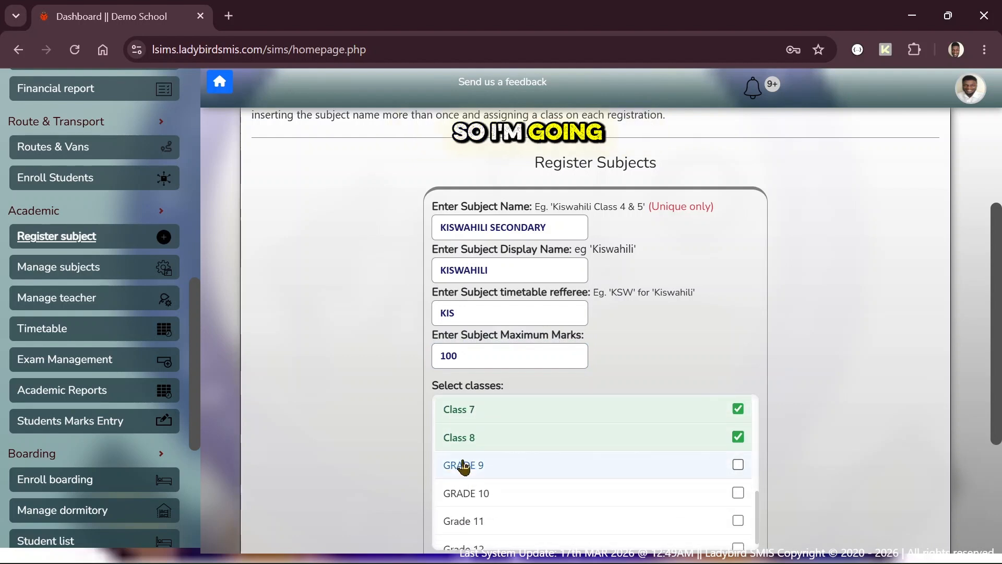
pyautogui.click(464, 465)
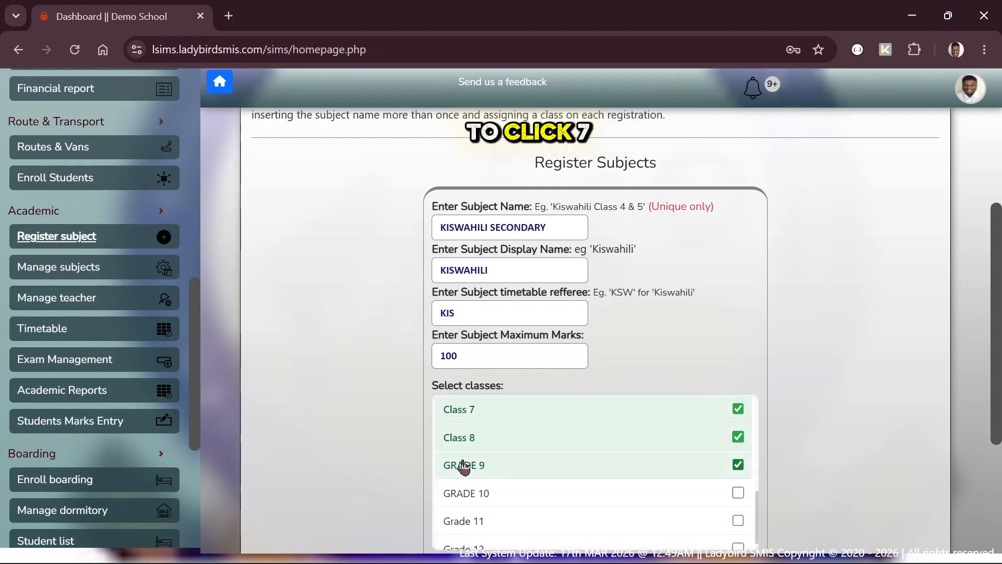
pyautogui.scroll(-1, 466, 511)
pyautogui.click(465, 510)
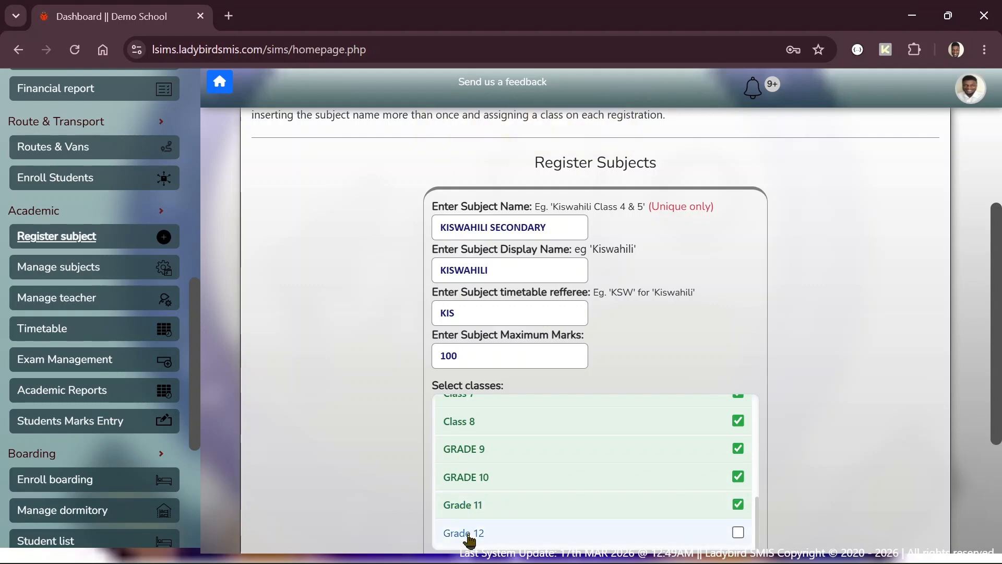
pyautogui.click(467, 533)
pyautogui.scroll(-2, 900, 425)
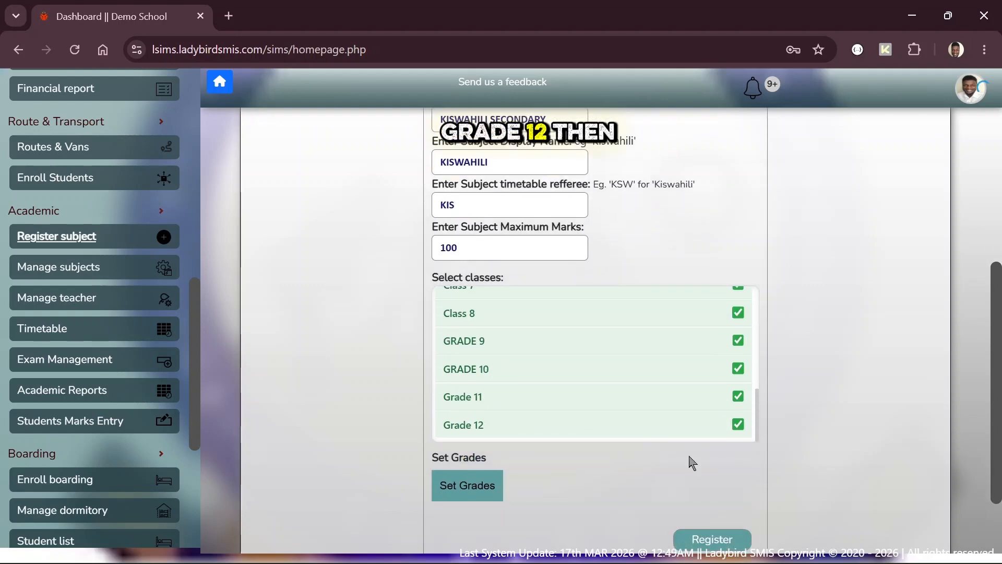
pyautogui.click(480, 491)
# Step: Add grade bands EE1 100–90 and EE2 89–80
pyautogui.click(535, 272)
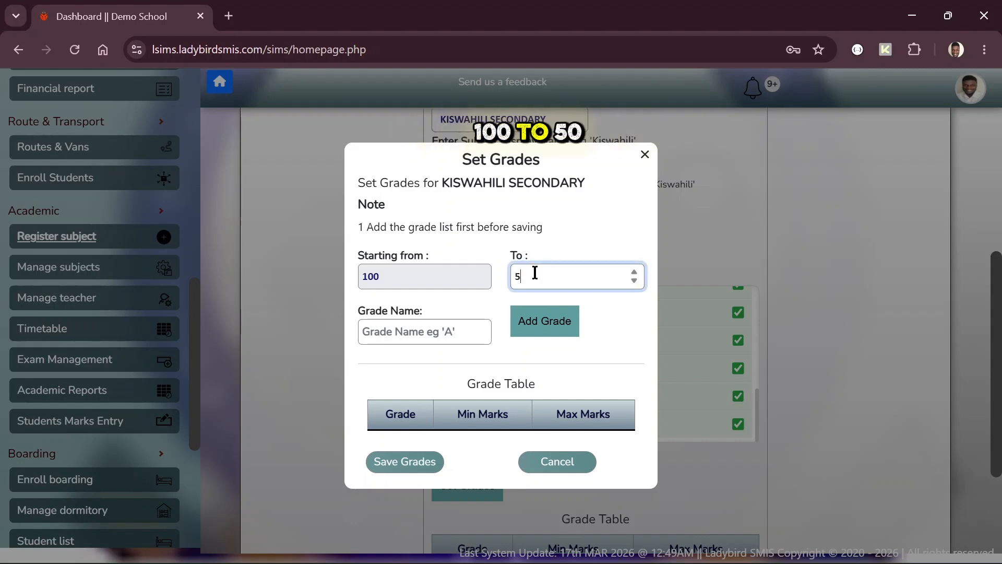
pyautogui.press('Tab')
pyautogui.write('EE')
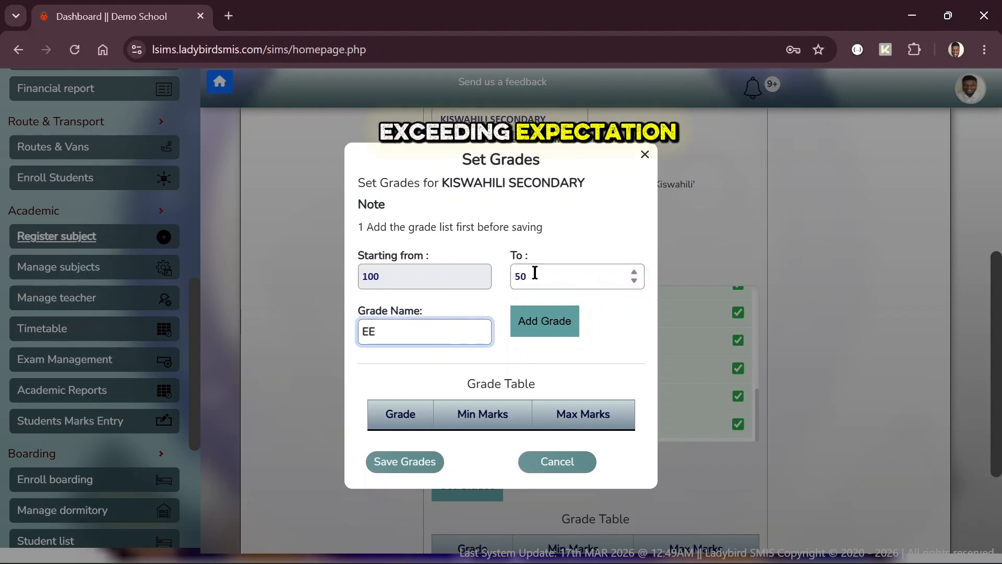
pyautogui.click(535, 277)
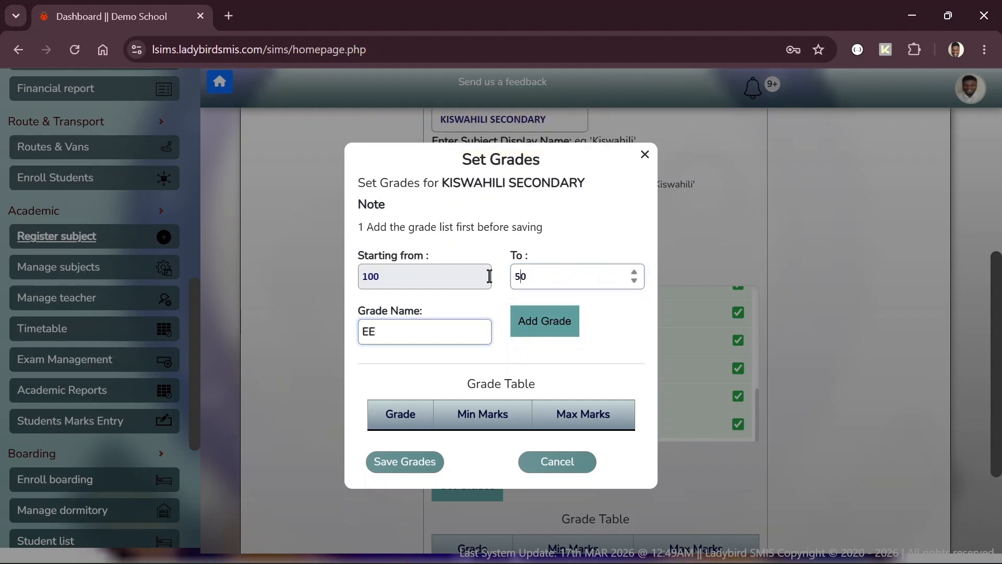
pyautogui.click(544, 281)
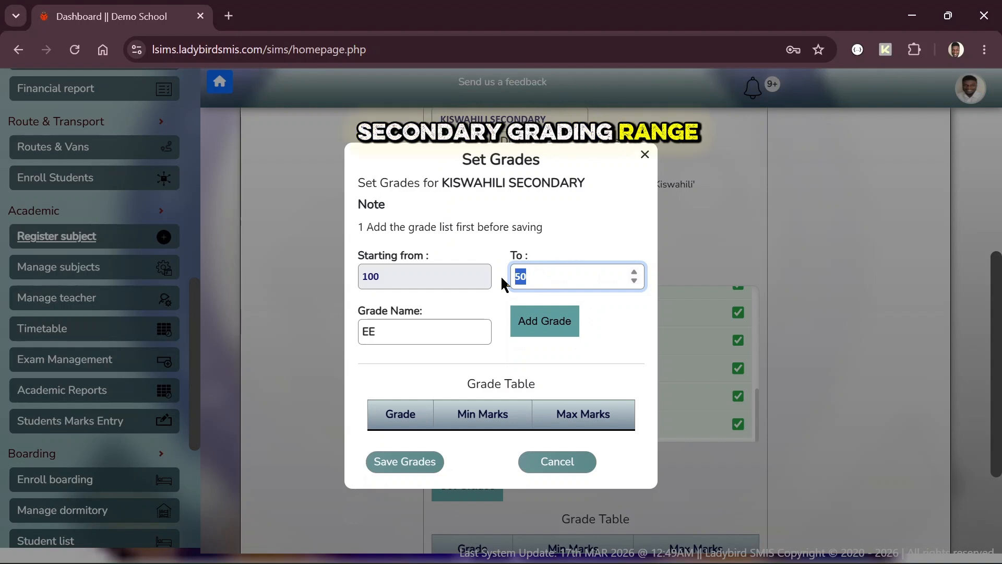
pyautogui.write('90')
pyautogui.press('Tab')
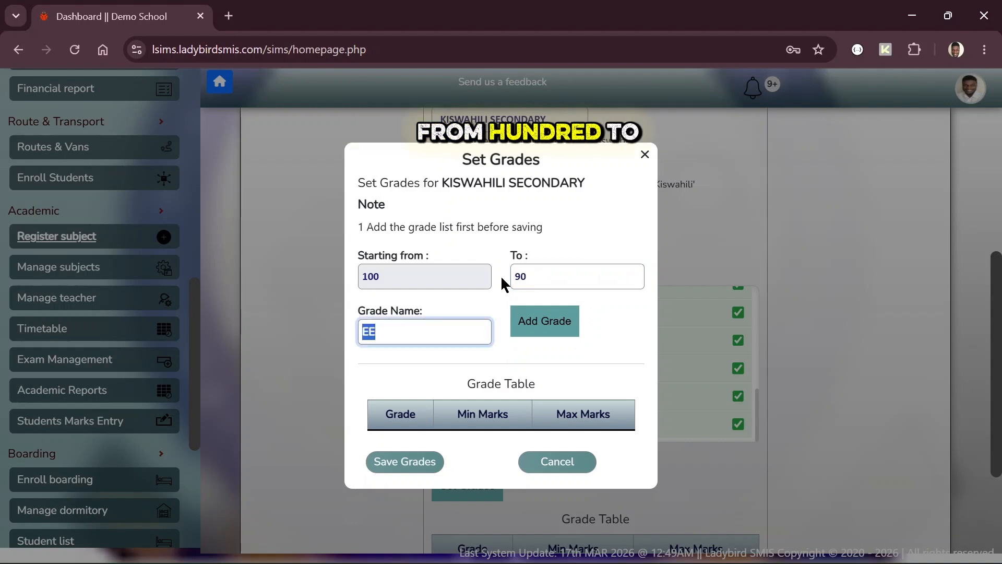
pyautogui.write('EE1')
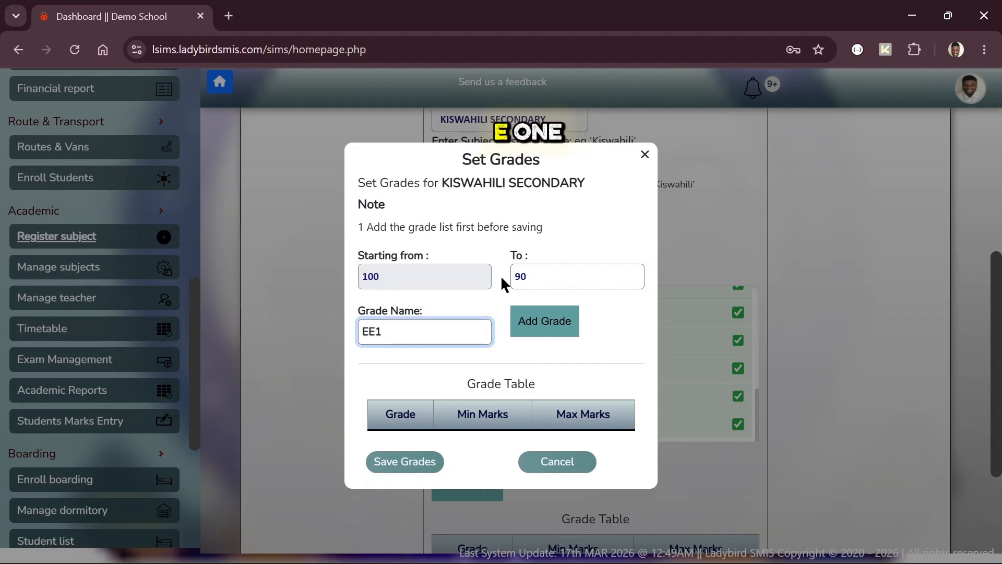
pyautogui.click(532, 320)
pyautogui.click(531, 267)
pyautogui.write('8')
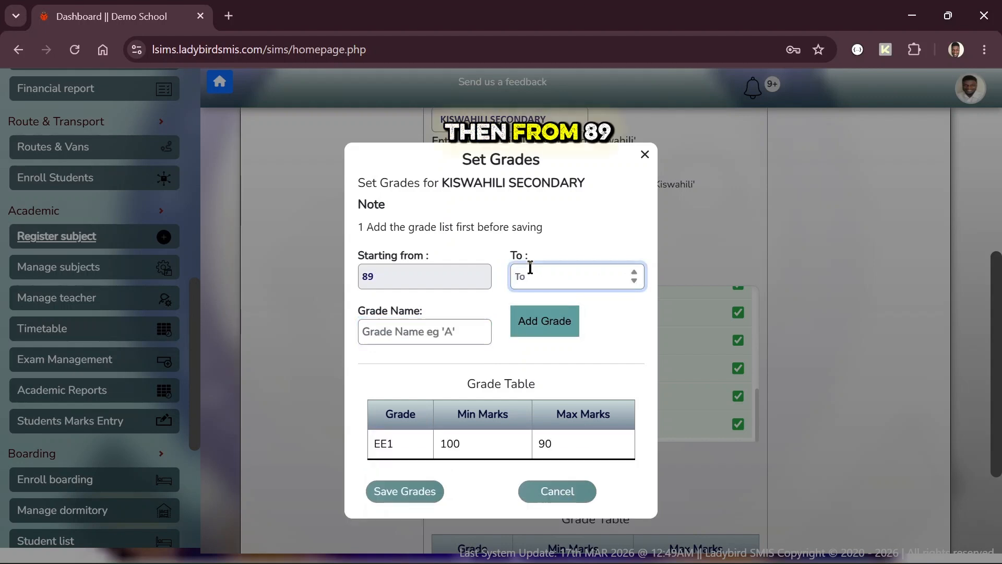
pyautogui.press('Tab')
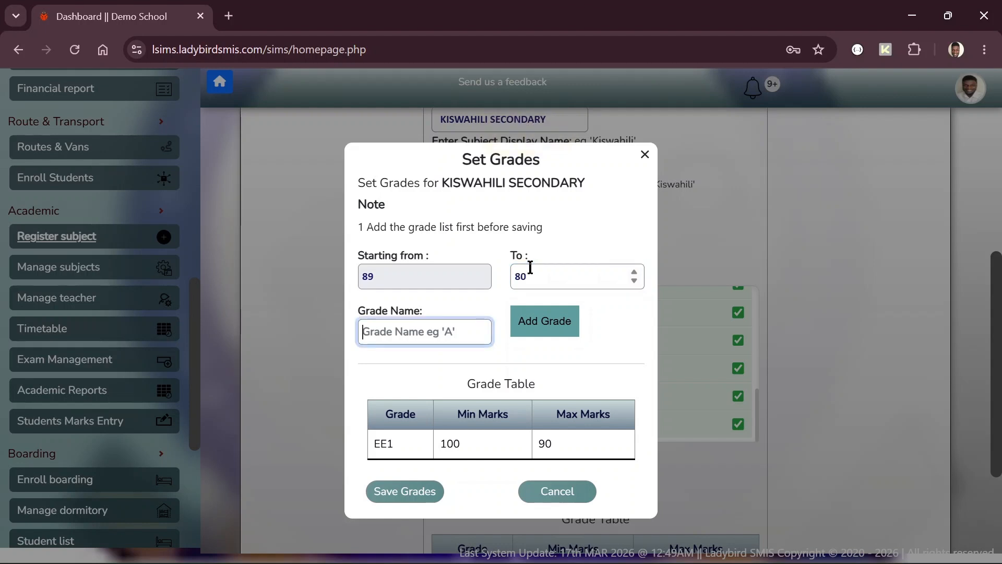
pyautogui.write('EE2')
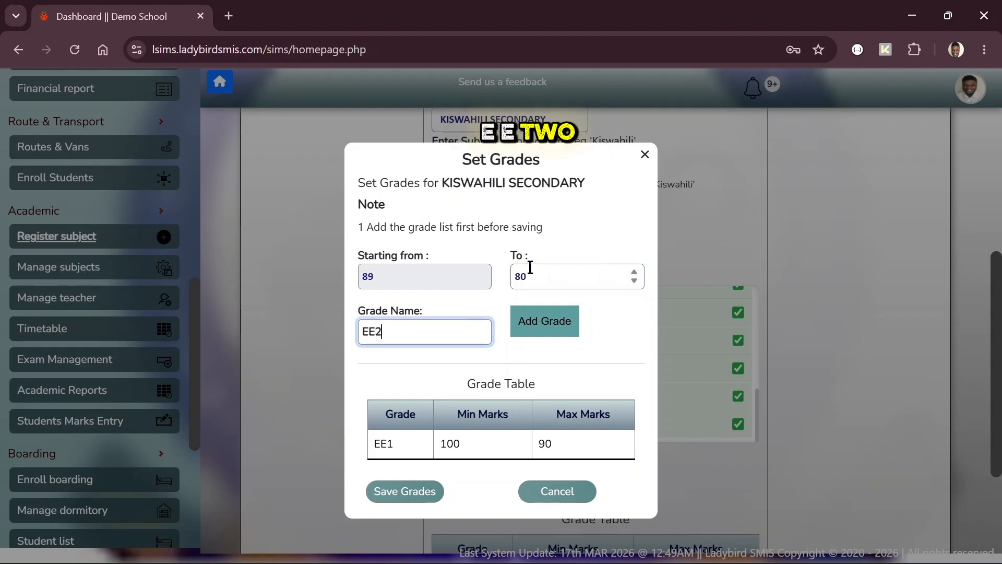
pyautogui.click(530, 337)
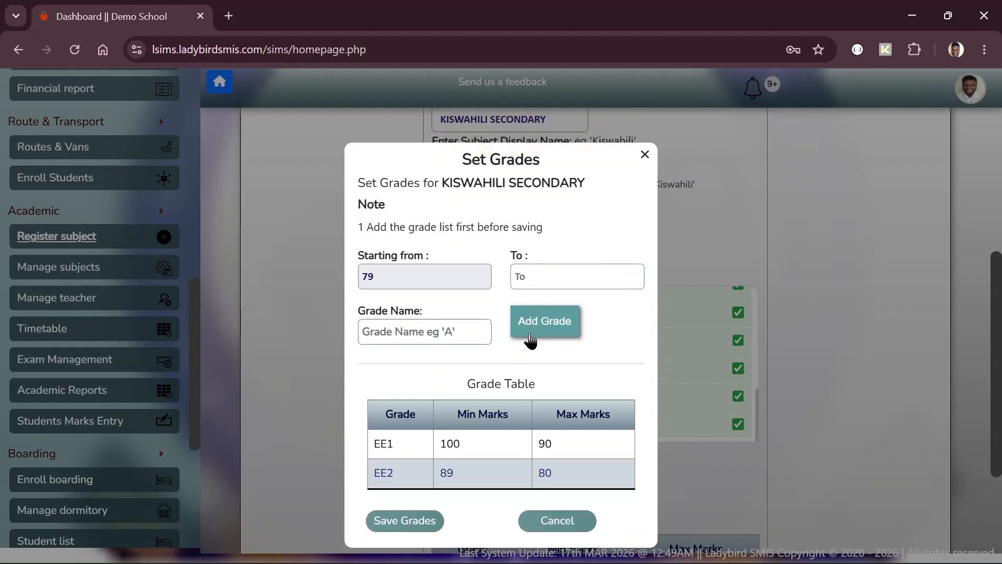
# Step: Add grade bands ME1 79–70 and ME2 69–60
pyautogui.click(543, 283)
pyautogui.write('70')
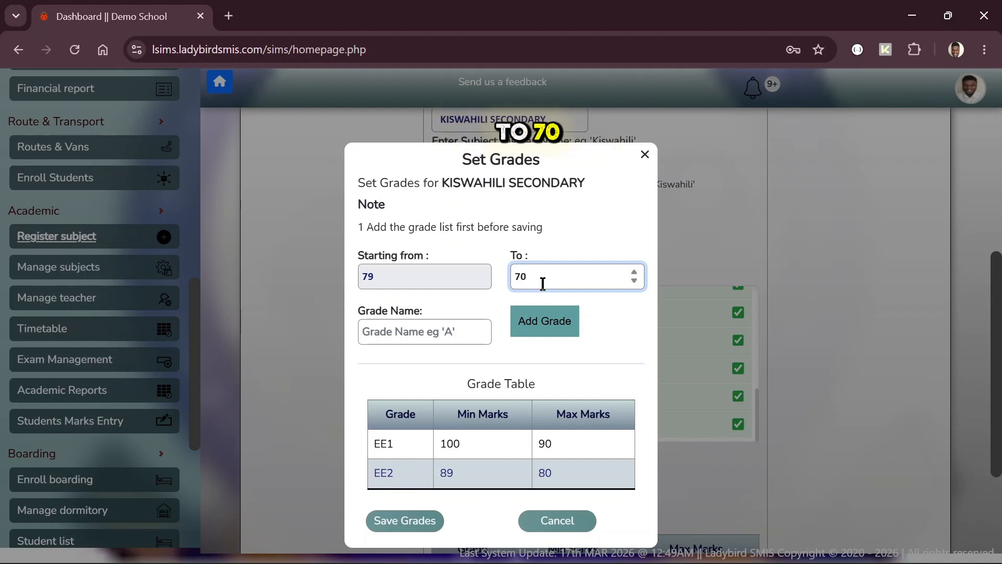
pyautogui.click(382, 339)
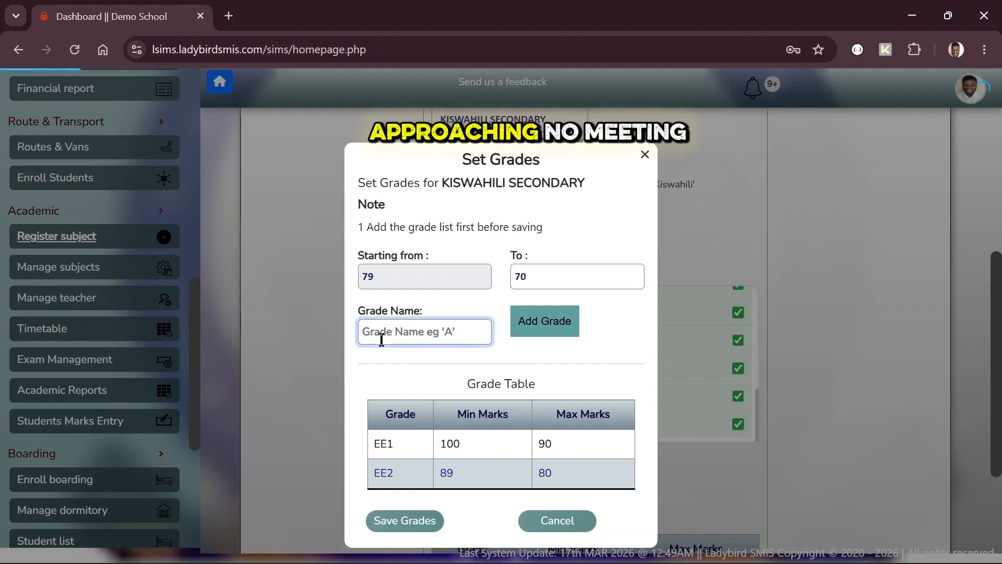
pyautogui.write('A')
pyautogui.press('BackSpace')
pyautogui.write('ME1')
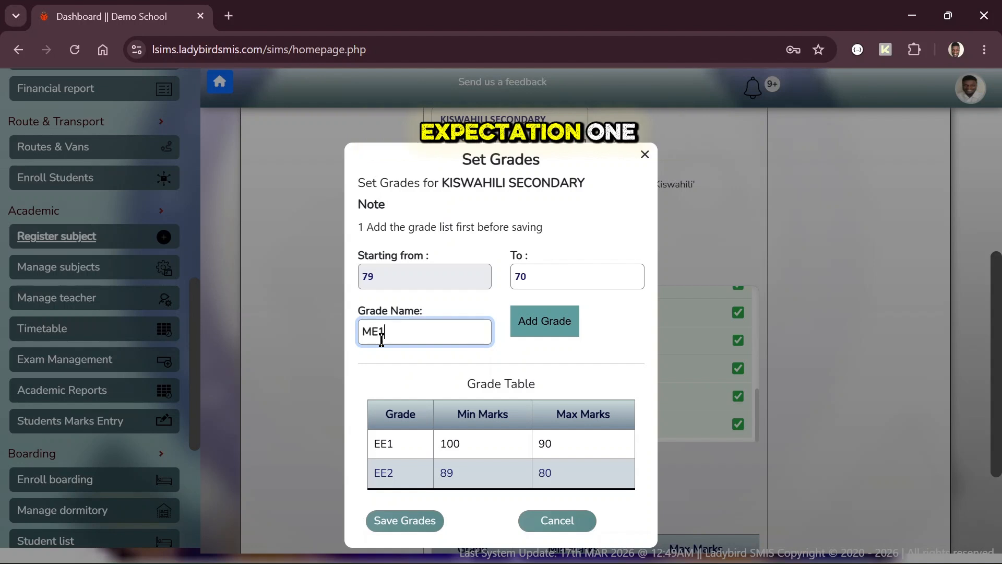
pyautogui.click(538, 334)
pyautogui.click(530, 284)
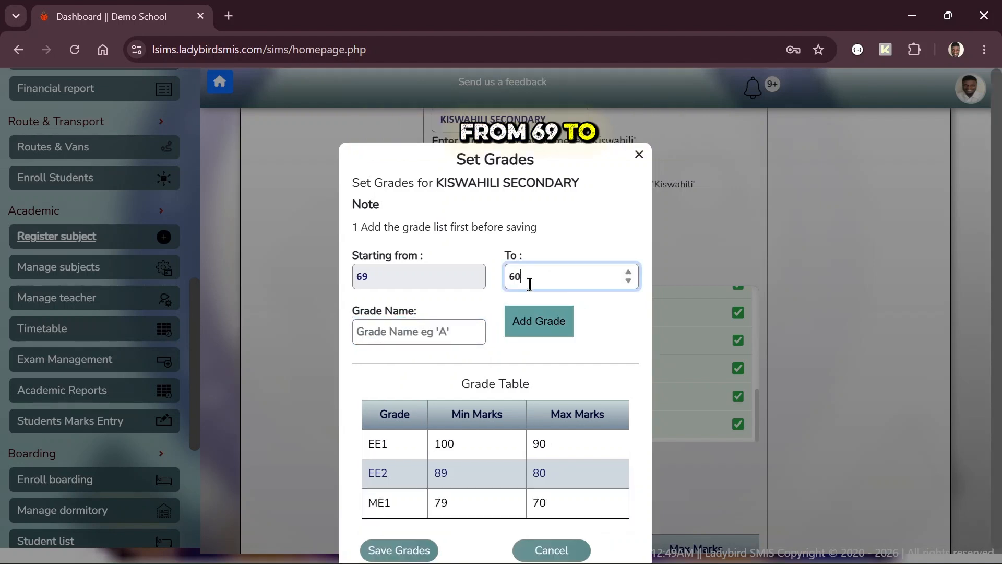
pyautogui.press('Tab')
pyautogui.write('ME')
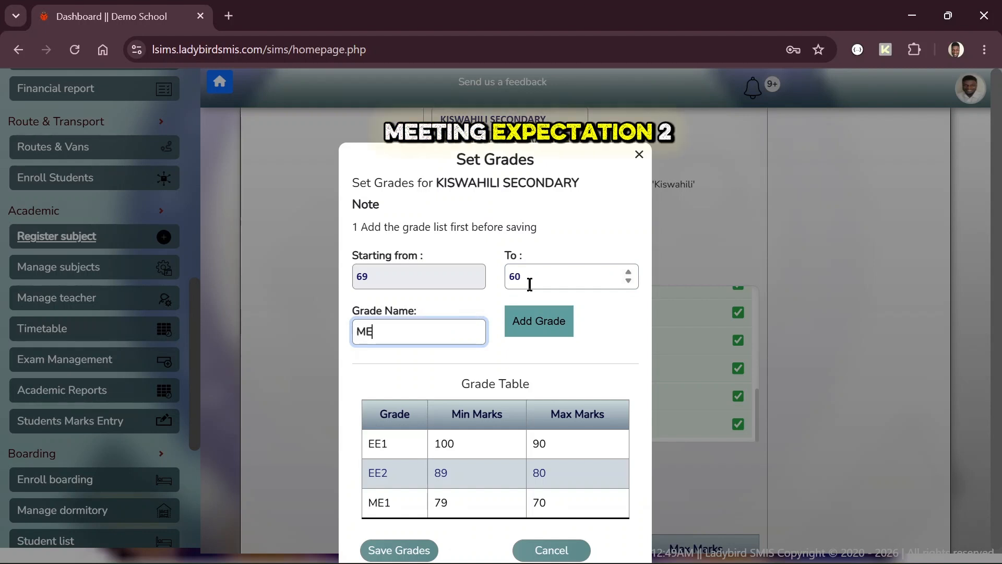
pyautogui.click(554, 320)
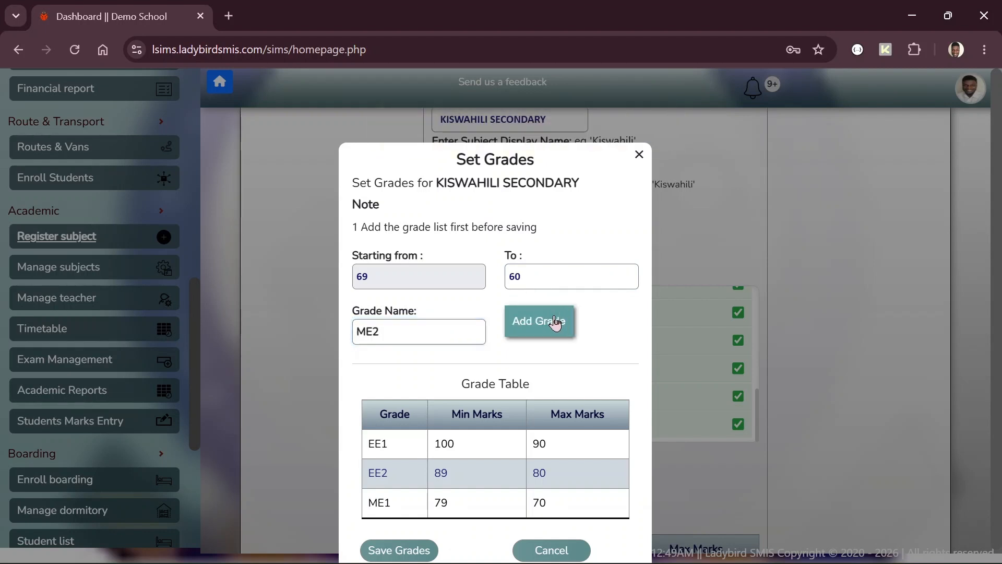
# Step: Add the AE1 band (59–50) and the AE2 band (49–30) to the grade table
pyautogui.click(550, 268)
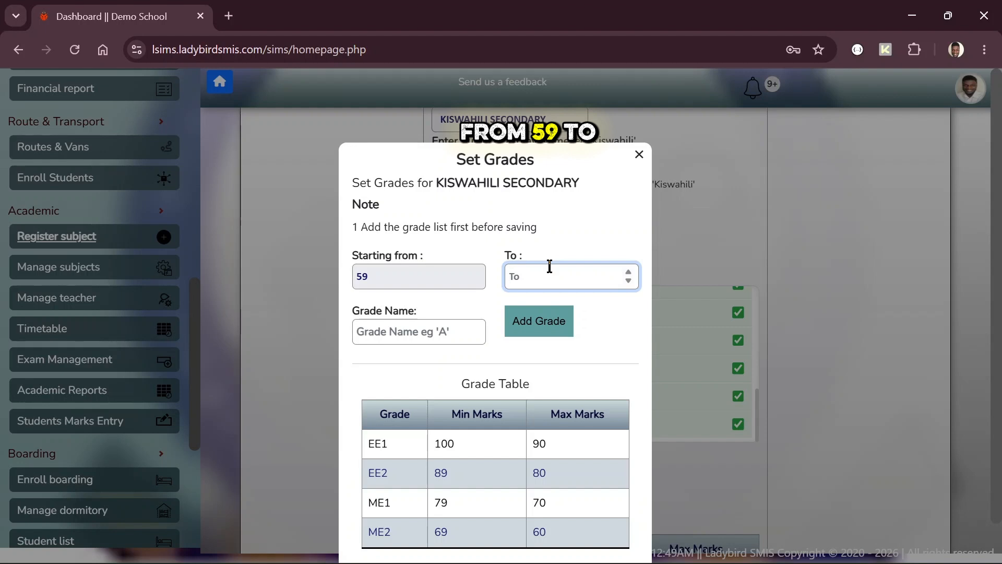
pyautogui.write('50')
pyautogui.press('Tab')
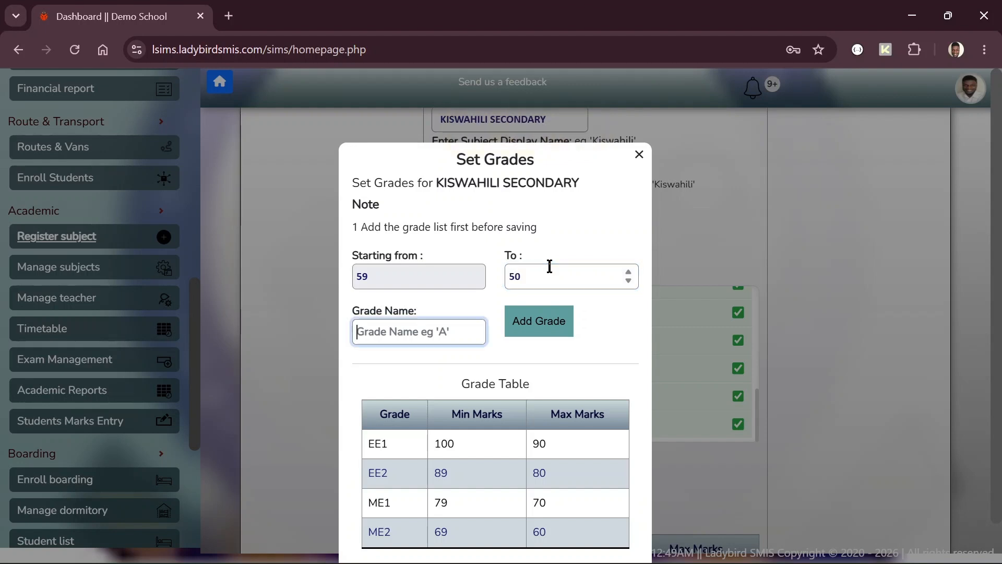
pyautogui.write('AE')
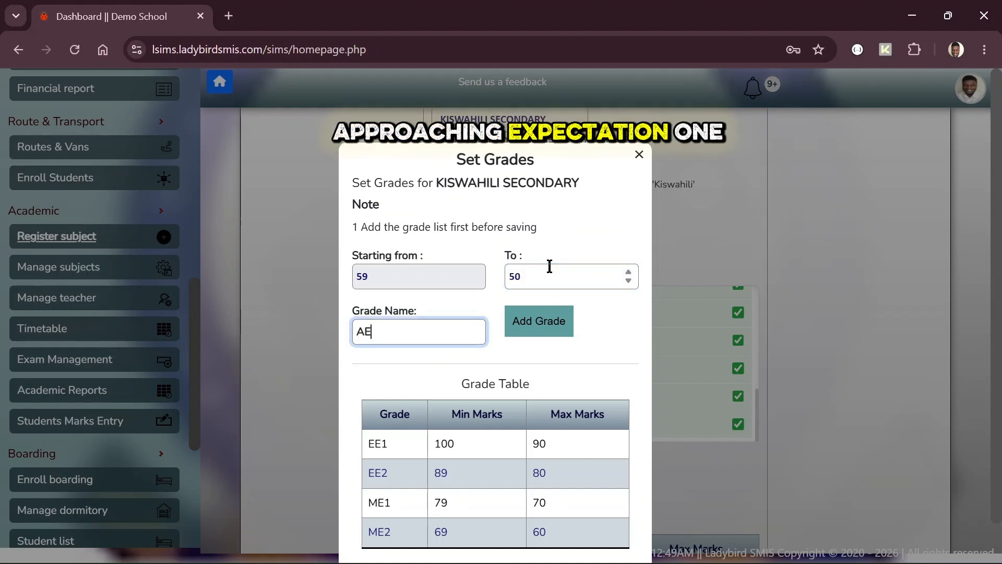
pyautogui.write('1')
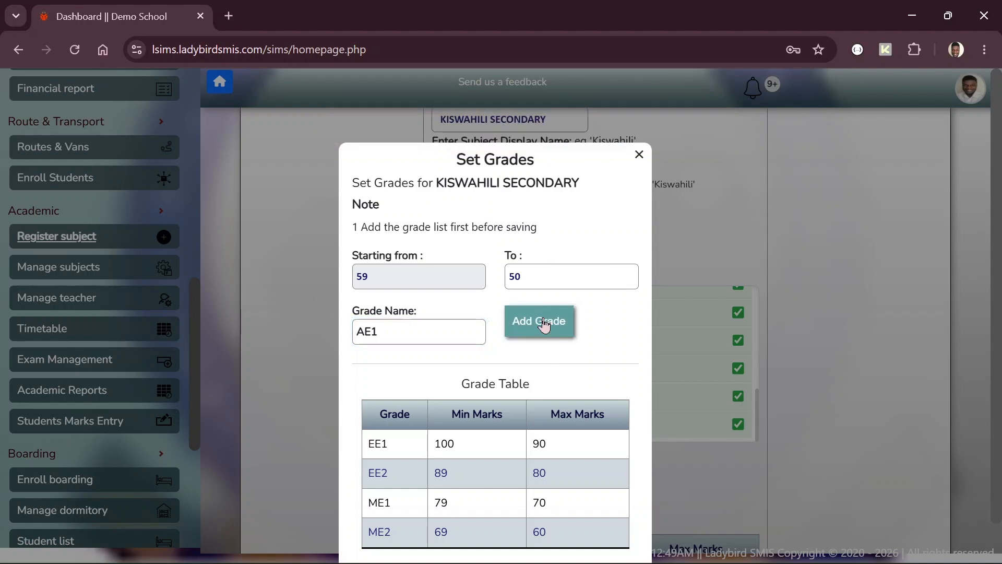
pyautogui.click(542, 324)
pyautogui.click(535, 270)
pyautogui.write('30')
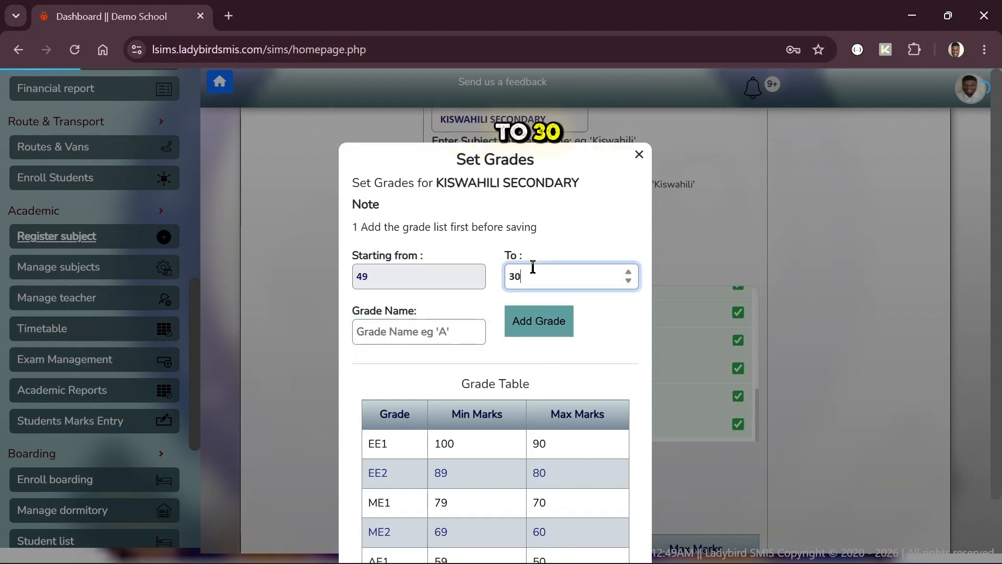
pyautogui.press('Tab')
pyautogui.write('AE2')
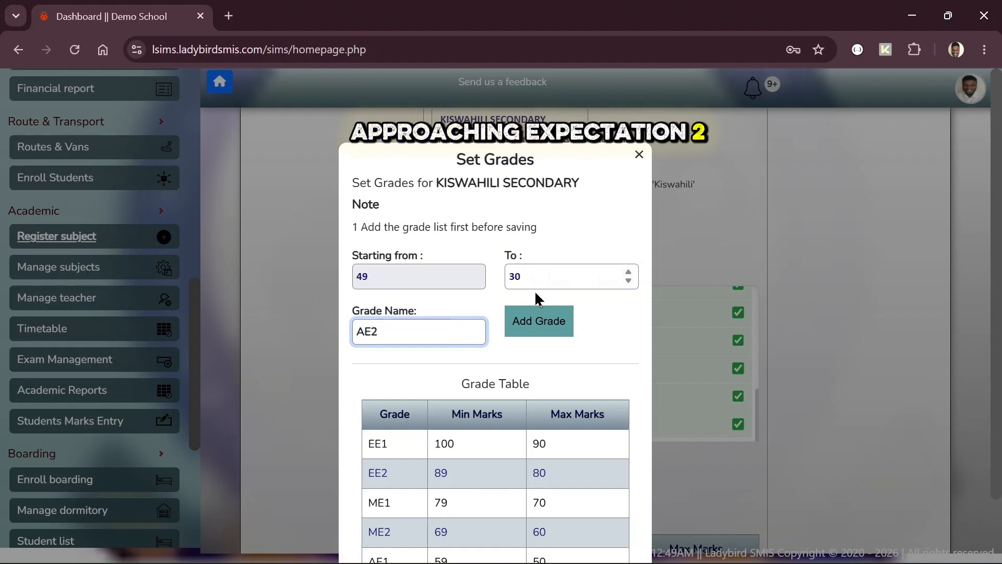
pyautogui.click(539, 327)
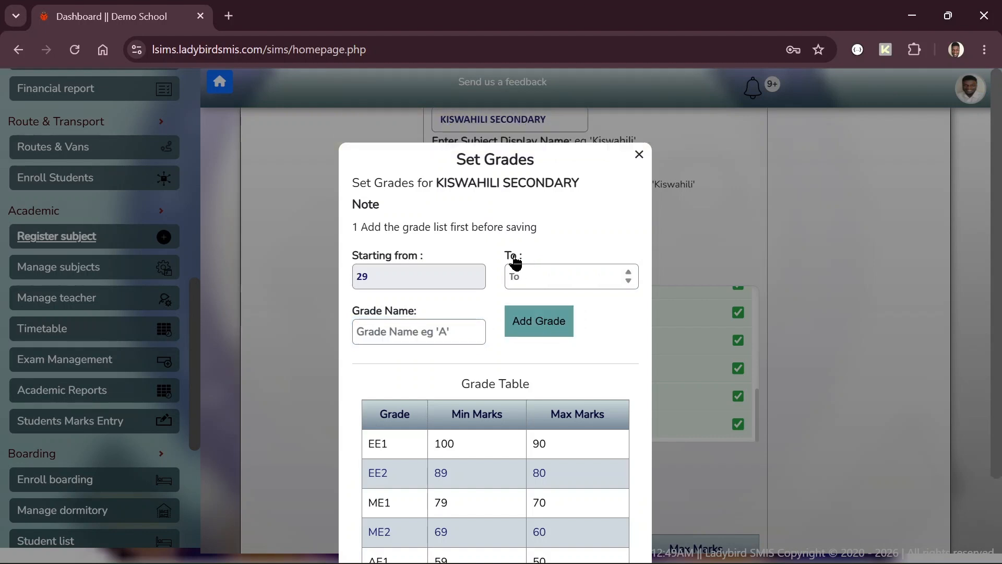
# Step: Add the BE1 band (29–15) and the closing BE2 band (14–0) to the grade table
pyautogui.click(518, 280)
pyautogui.write('15')
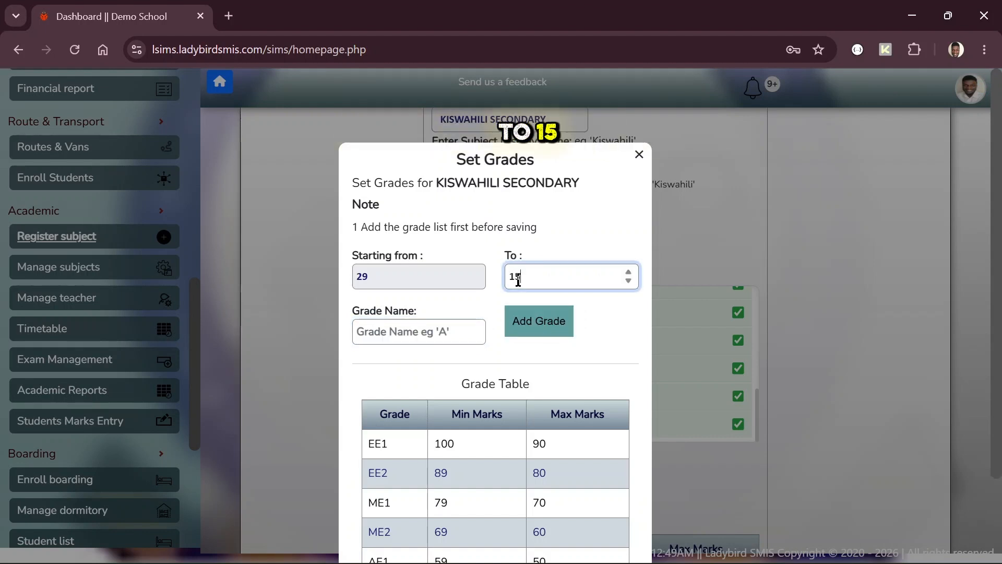
pyautogui.press('Tab')
pyautogui.write('BE')
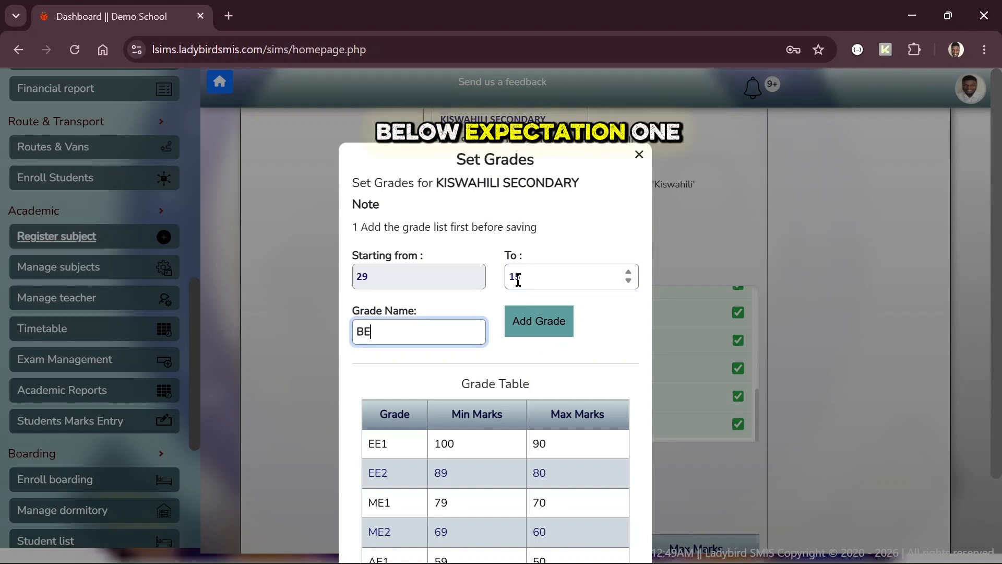
pyautogui.write('1')
pyautogui.click(537, 320)
pyautogui.click(536, 276)
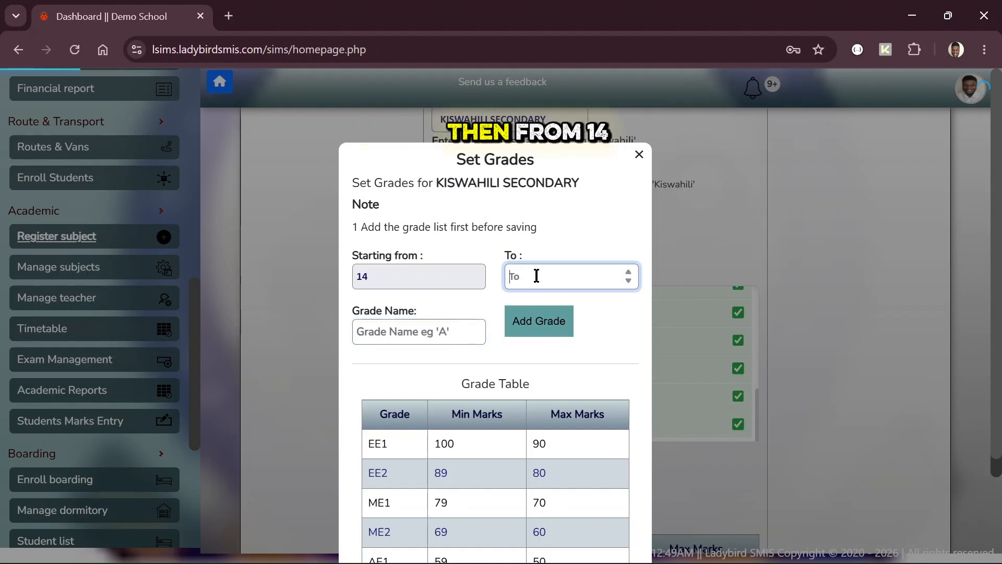
pyautogui.press('Tab')
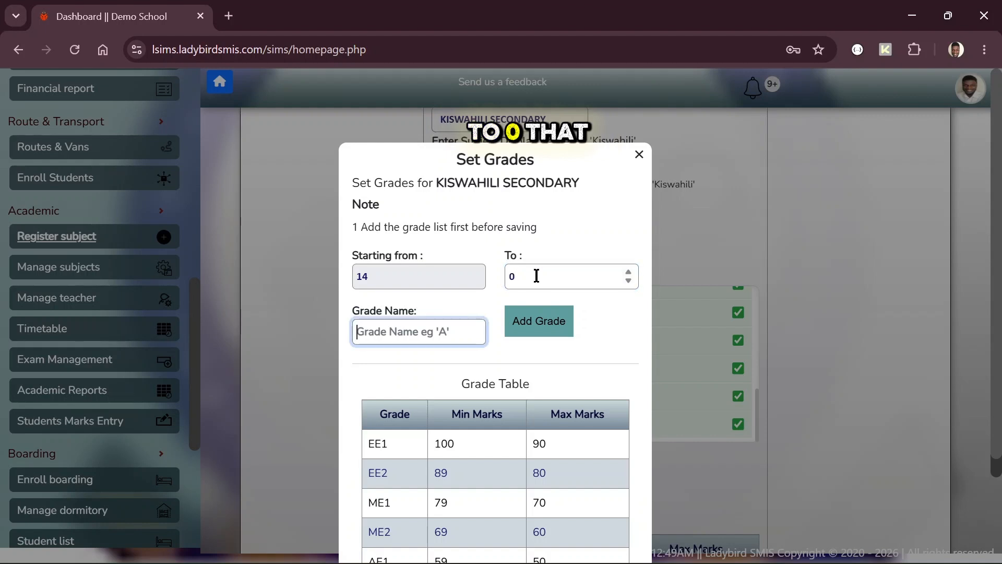
pyautogui.write('BE2')
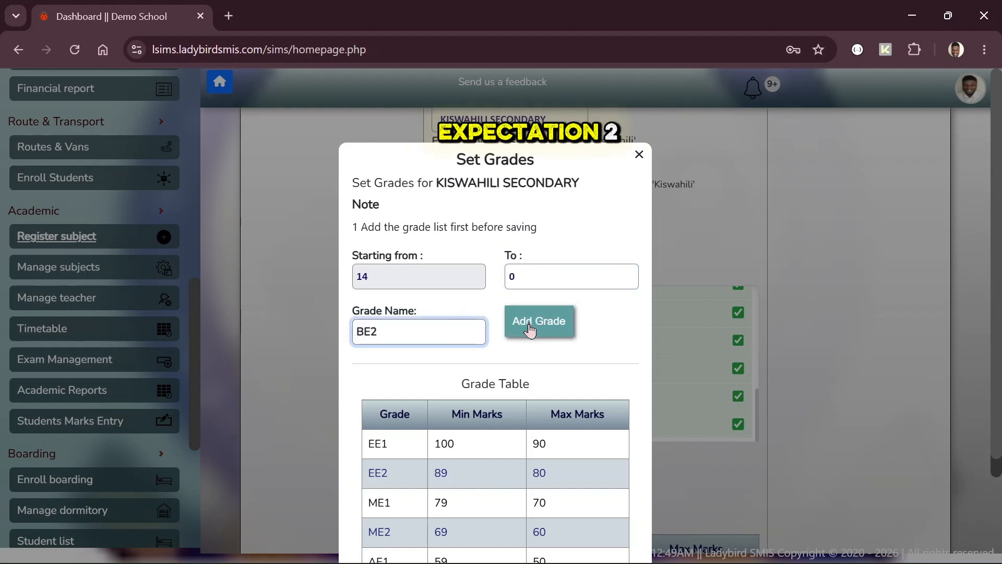
pyautogui.click(530, 330)
pyautogui.scroll(-3, 572, 331)
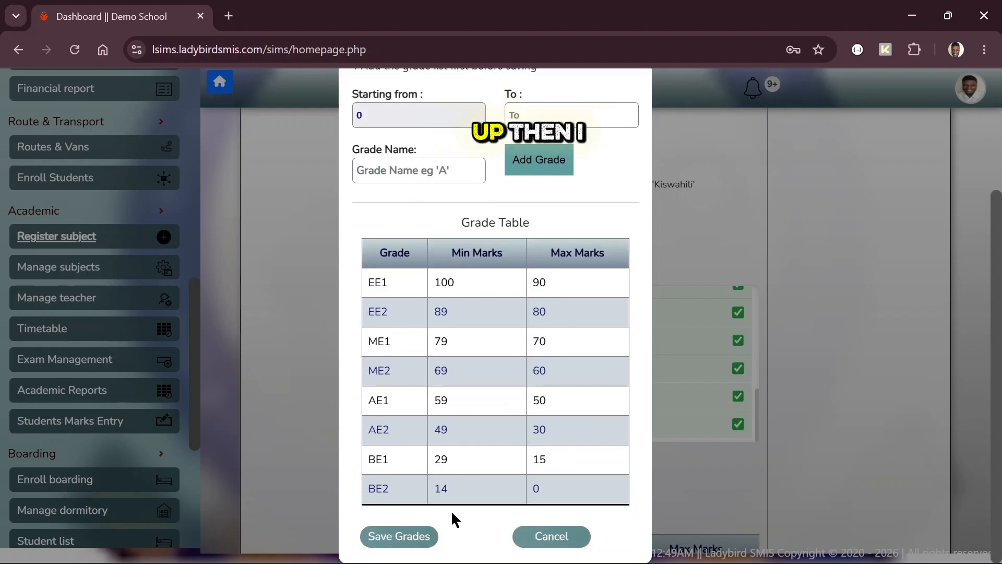
# Step: Save the Kiswahili Secondary grades and register the subject, confirmed by 'Subject inserted successfully!'
pyautogui.click(409, 541)
pyautogui.scroll(-7, 603, 443)
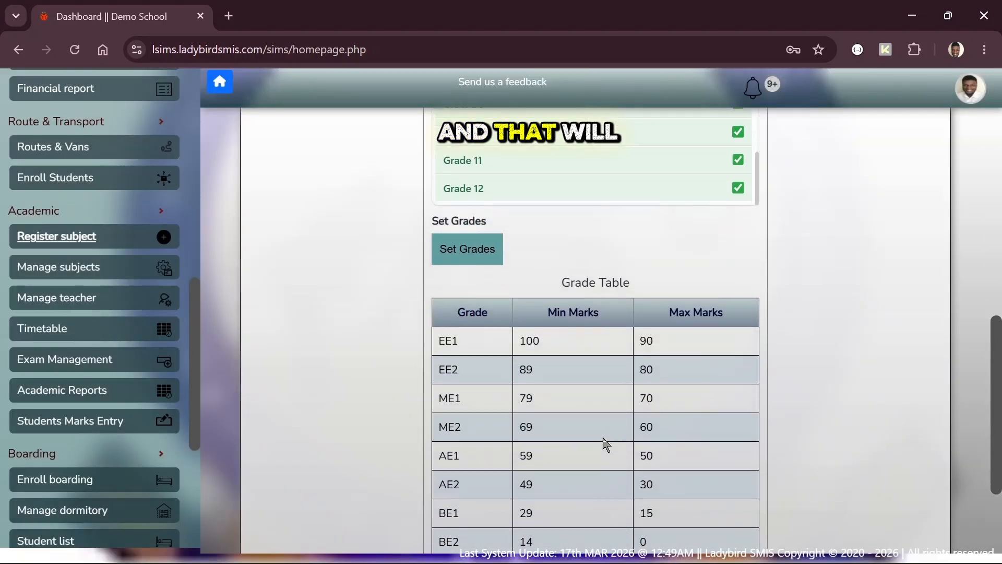
pyautogui.click(710, 450)
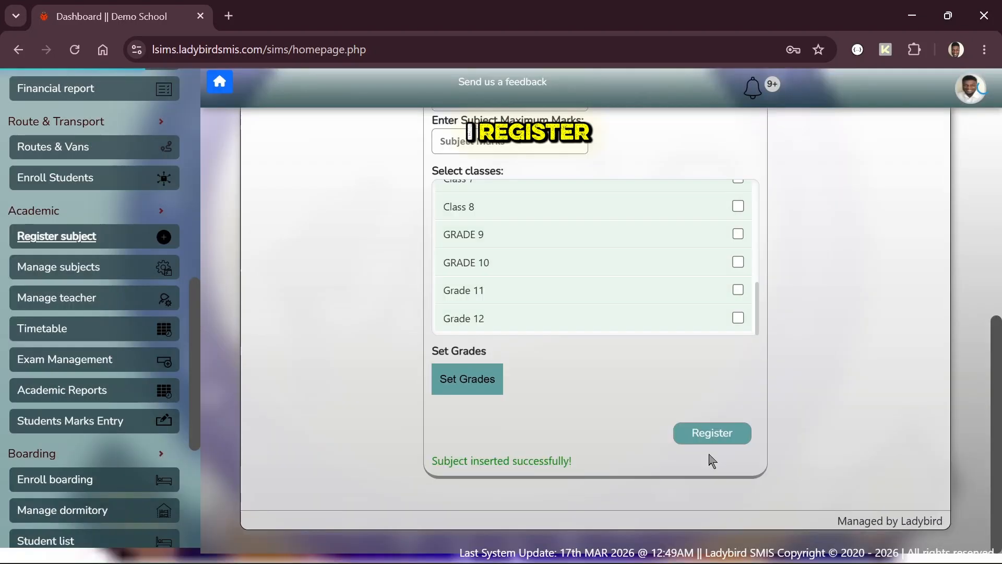
pyautogui.scroll(10, 593, 309)
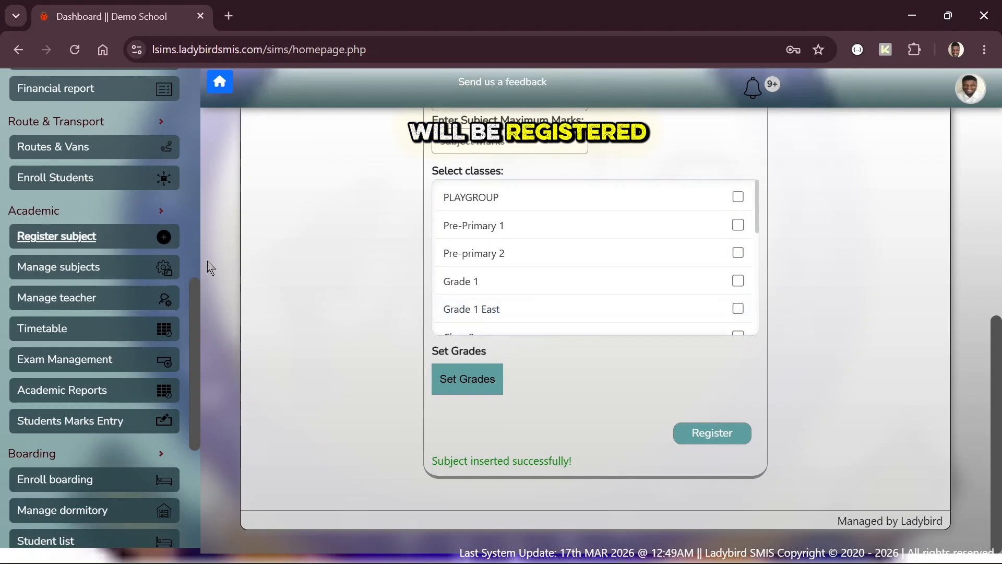
pyautogui.scroll(5, 361, 320)
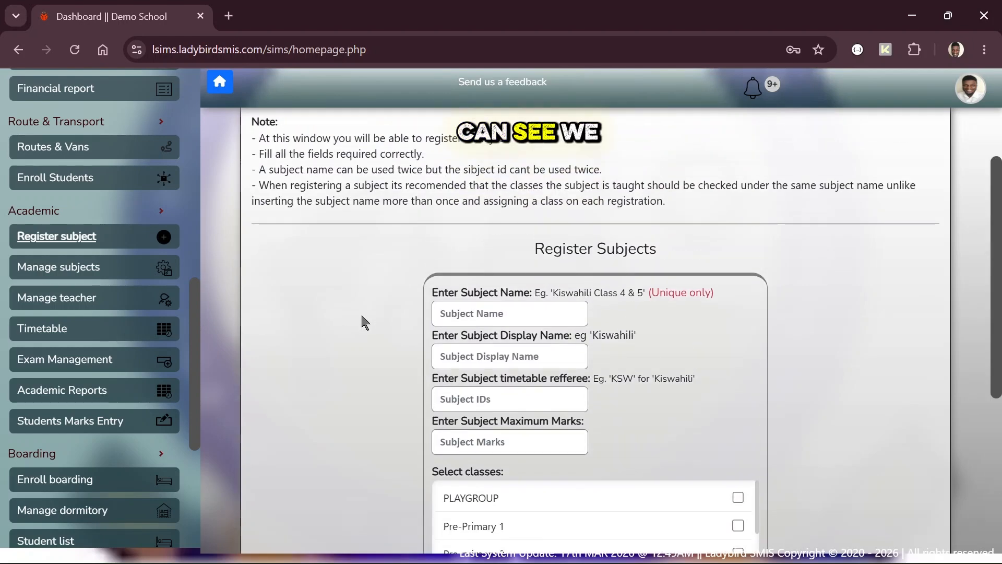
pyautogui.scroll(-1, 361, 320)
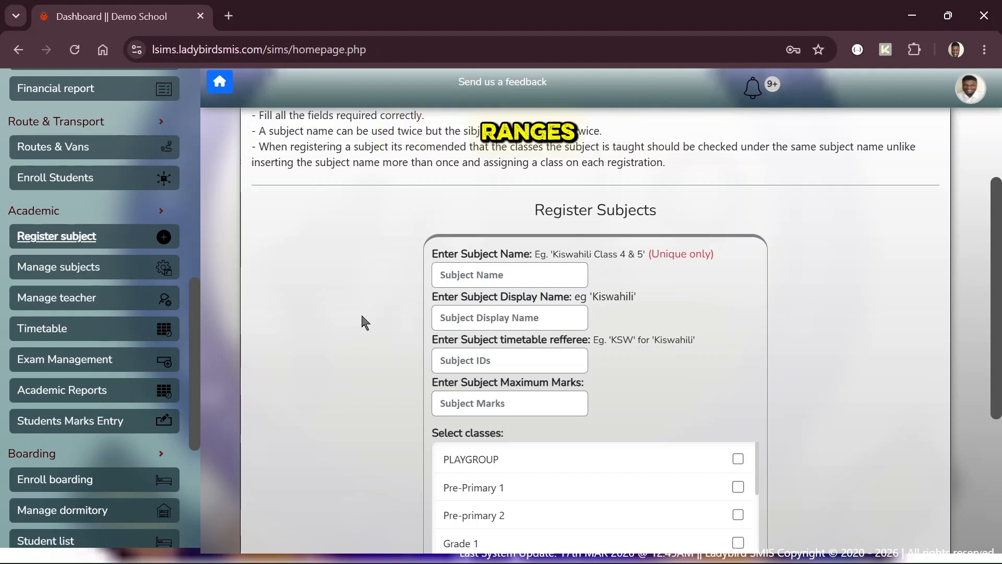
pyautogui.scroll(-3, 392, 318)
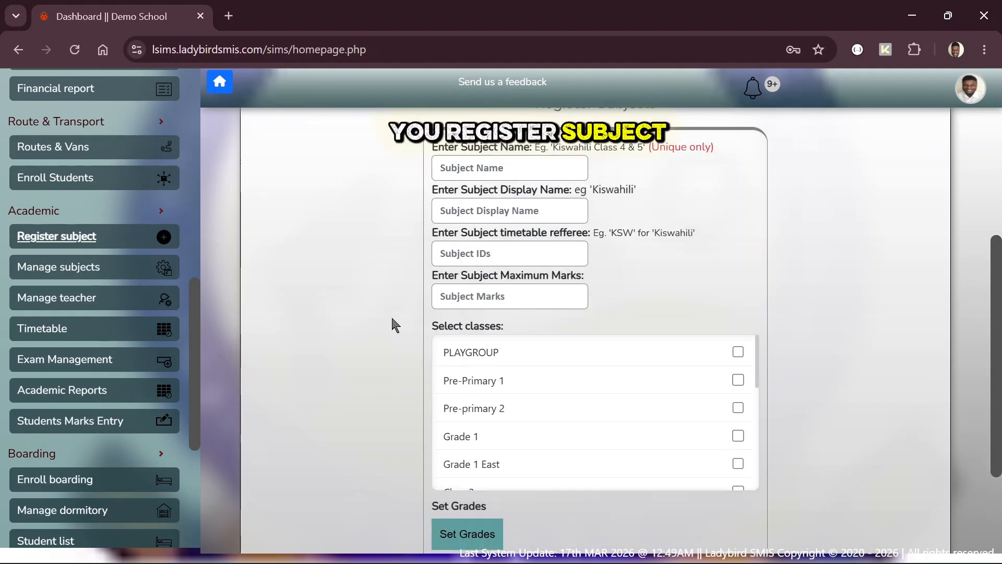